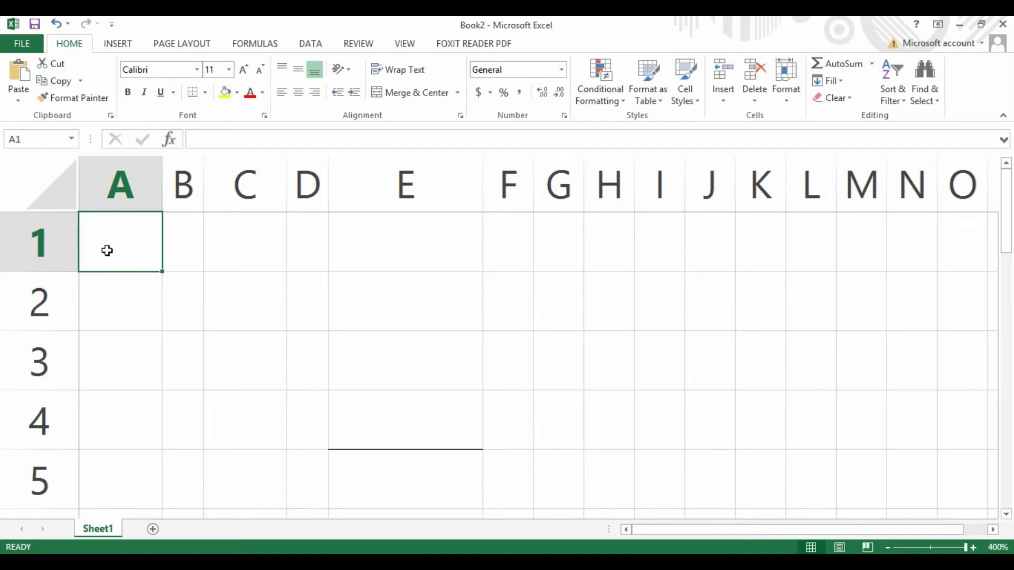
Step: Fill A1 to D1 with 313, X, 354 and = to lay out the multiplication
{"action": "type", "text": "313"}
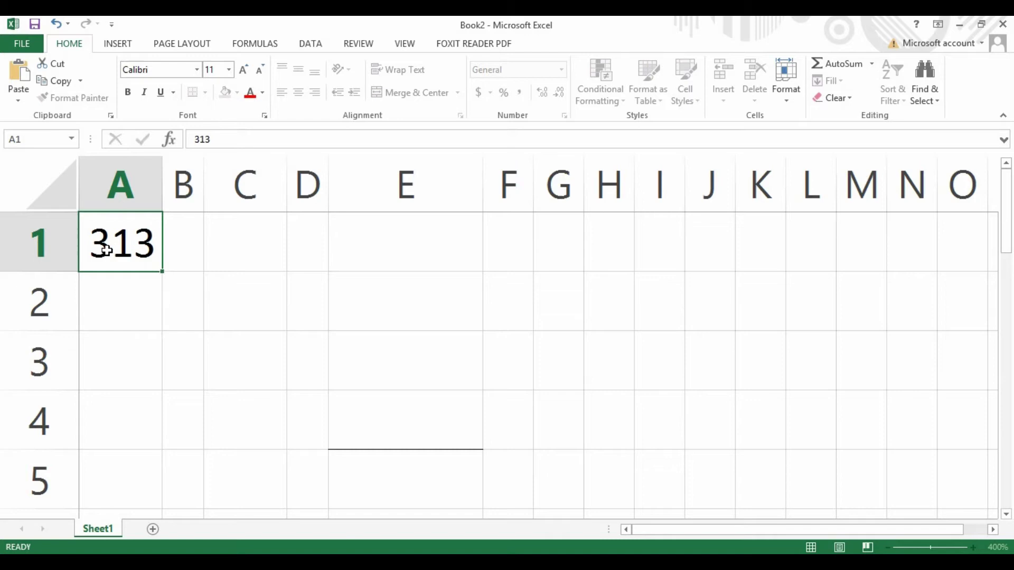
{"action": "key", "text": "Tab"}
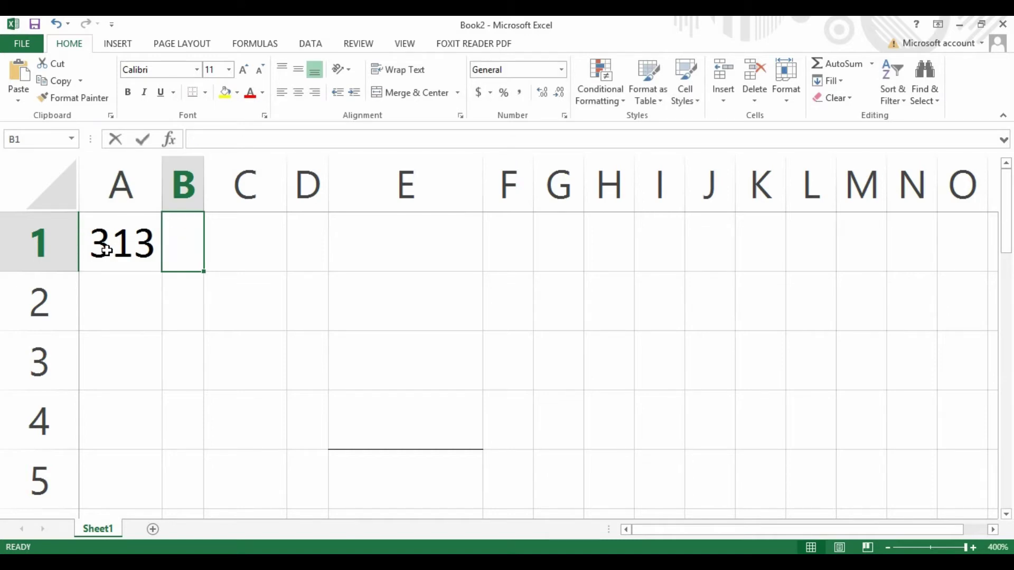
{"action": "type", "text": "X"}
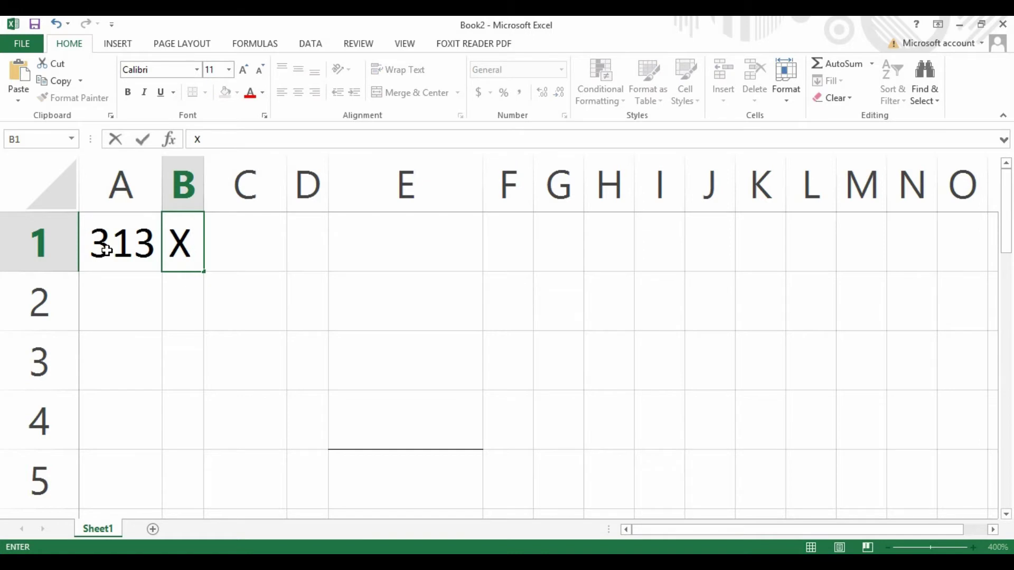
{"action": "key", "text": "Tab"}
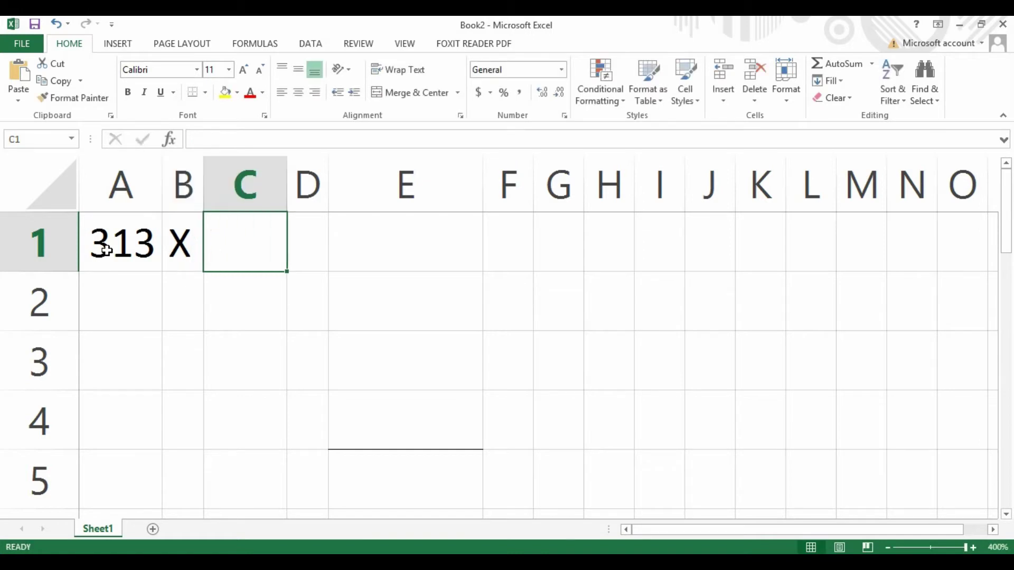
{"action": "type", "text": "354"}
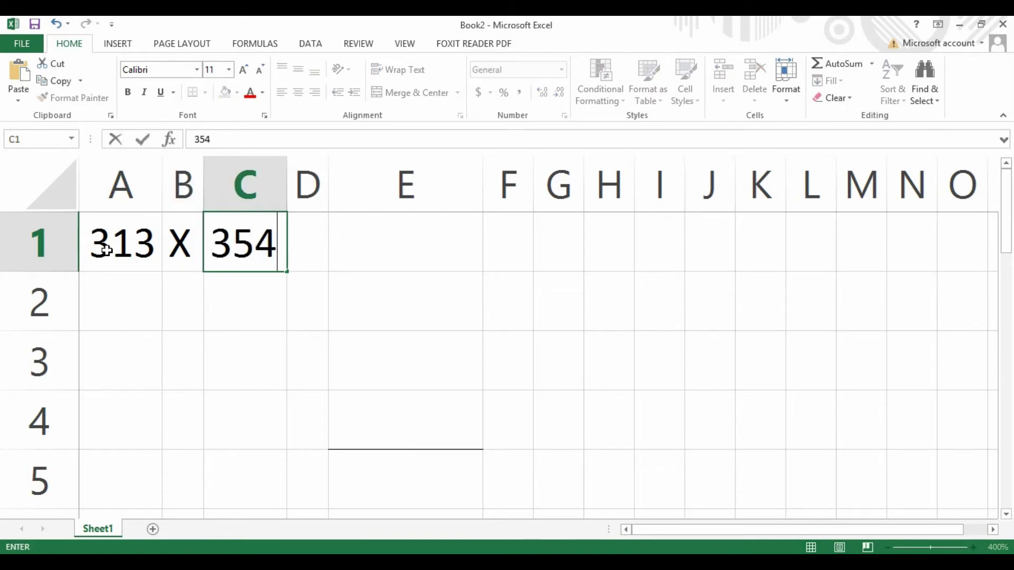
{"action": "key", "text": "Tab"}
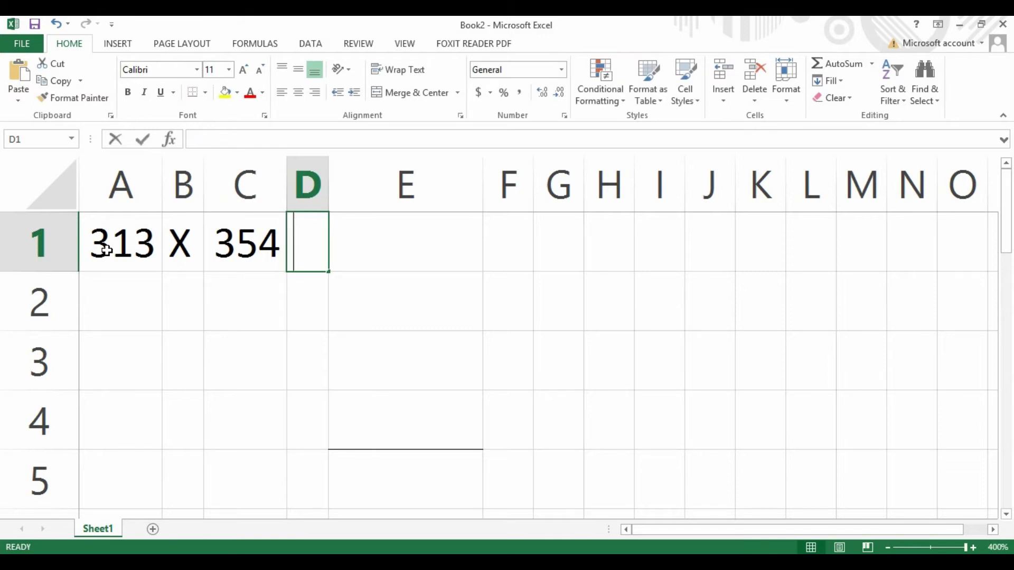
{"action": "type", "text": "="}
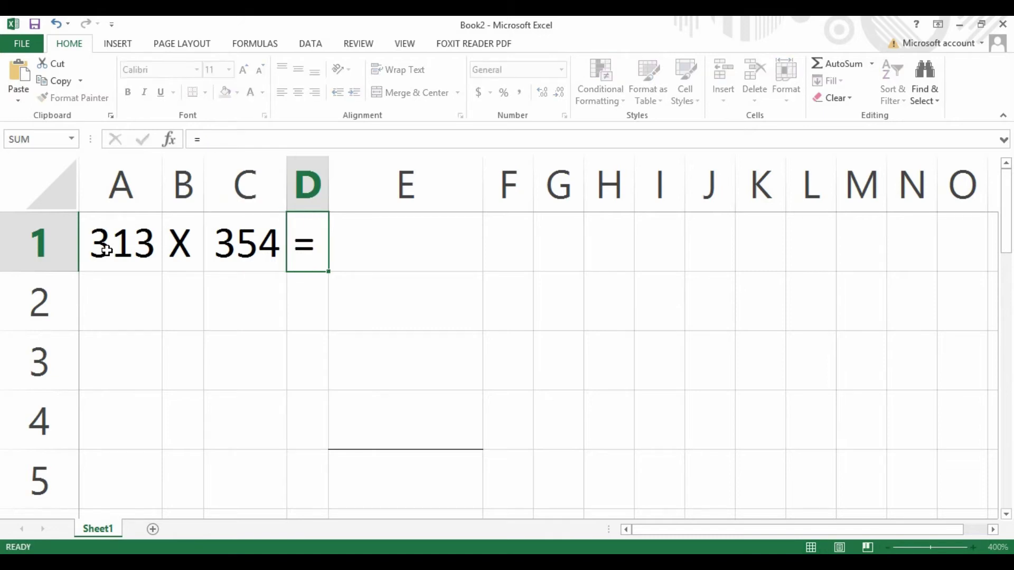
{"action": "key", "text": "Tab"}
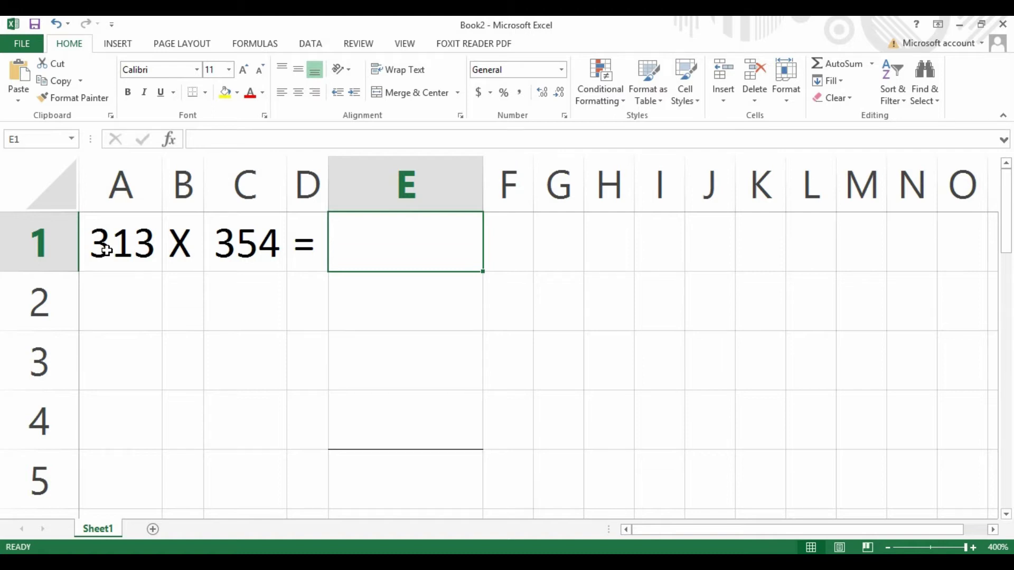
Step: Enter the formula =A1*C1 in E1 so it shows 110802
{"action": "type", "text": "="}
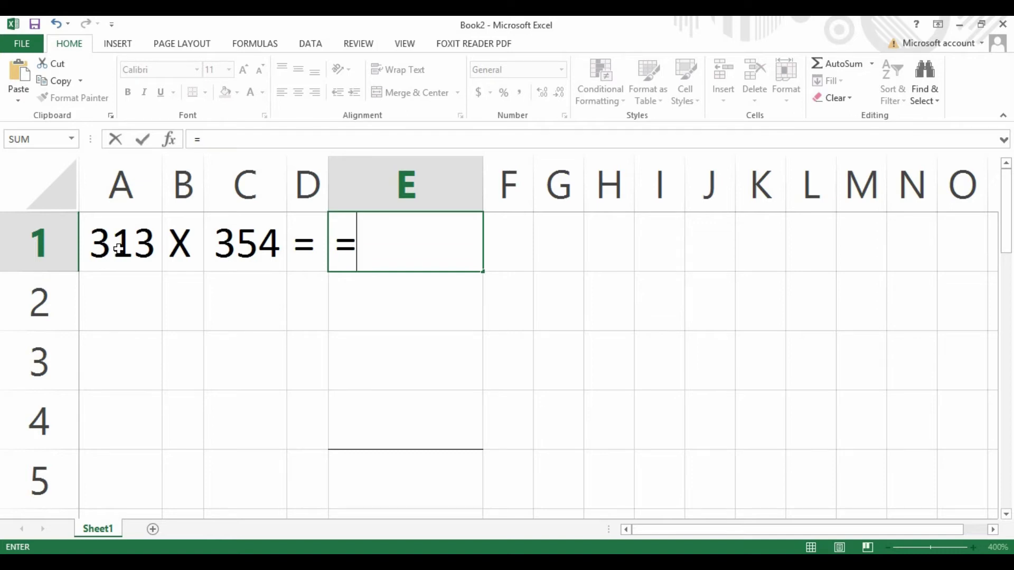
{"action": "left_click", "coordinate": [118, 249]}
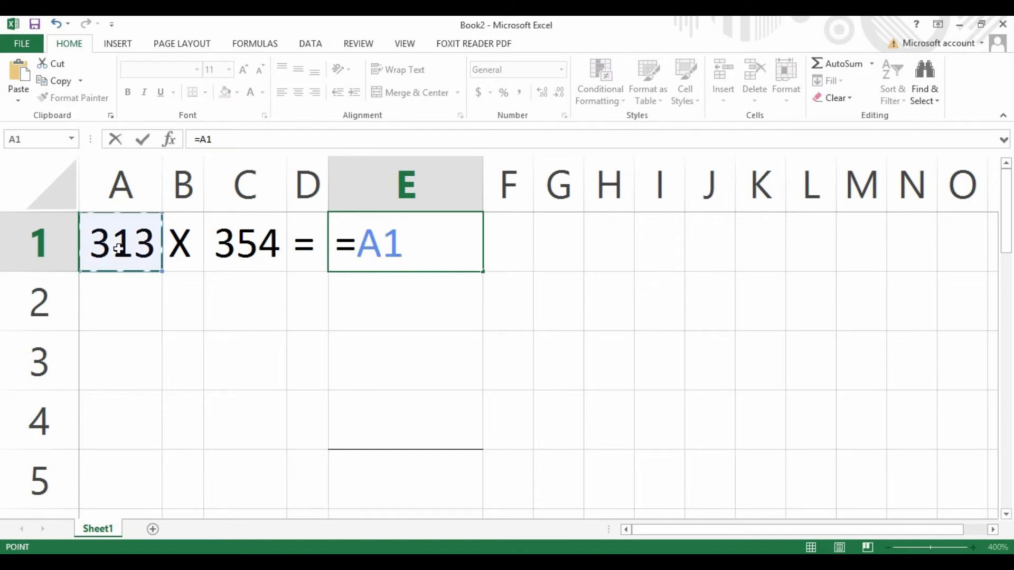
{"action": "type", "text": "*"}
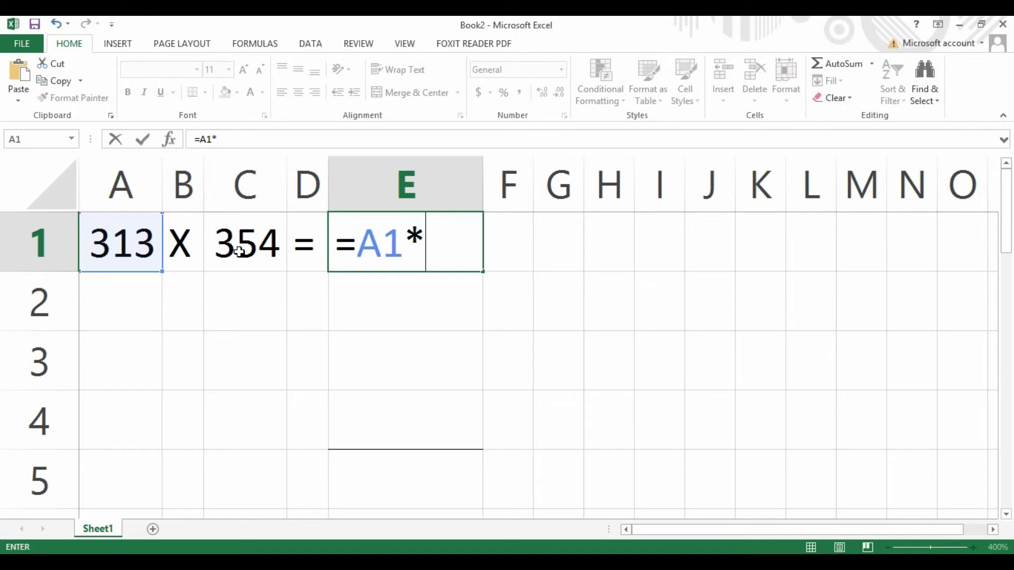
{"action": "left_click", "coordinate": [239, 251]}
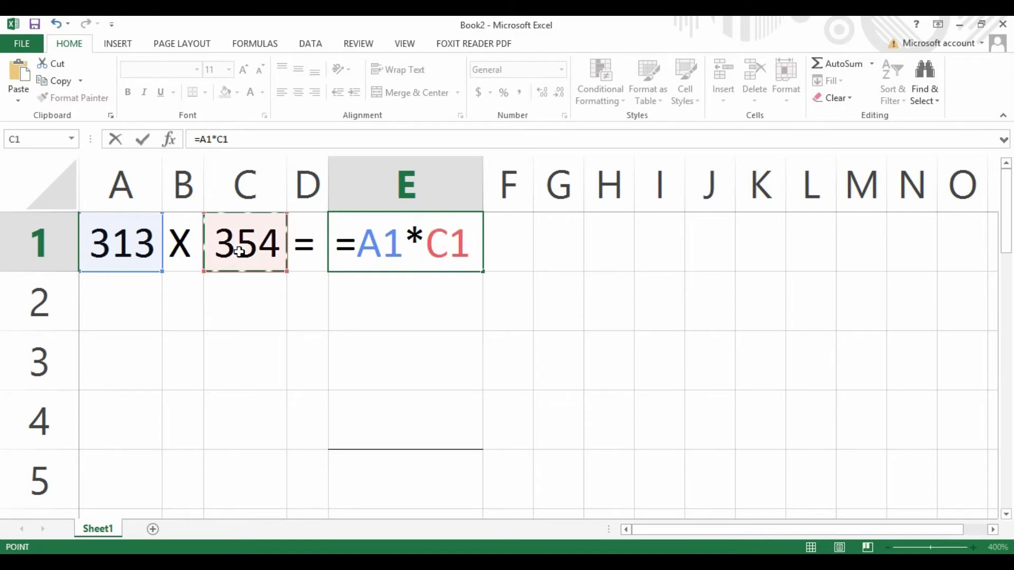
{"action": "key", "text": "Return"}
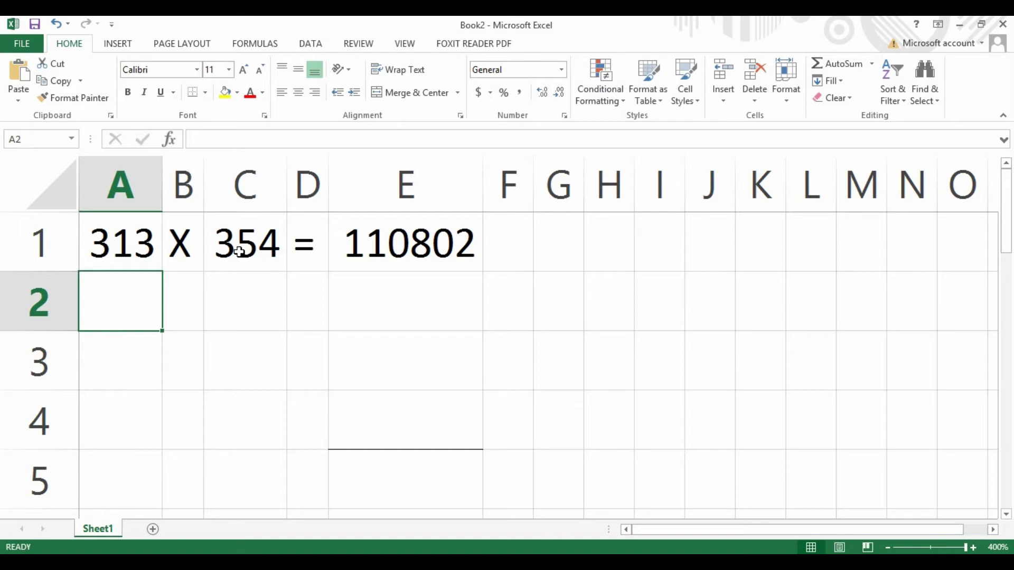
Step: Fill A2 to D2 with 313, /, 354 and =
{"action": "type", "text": "31"}
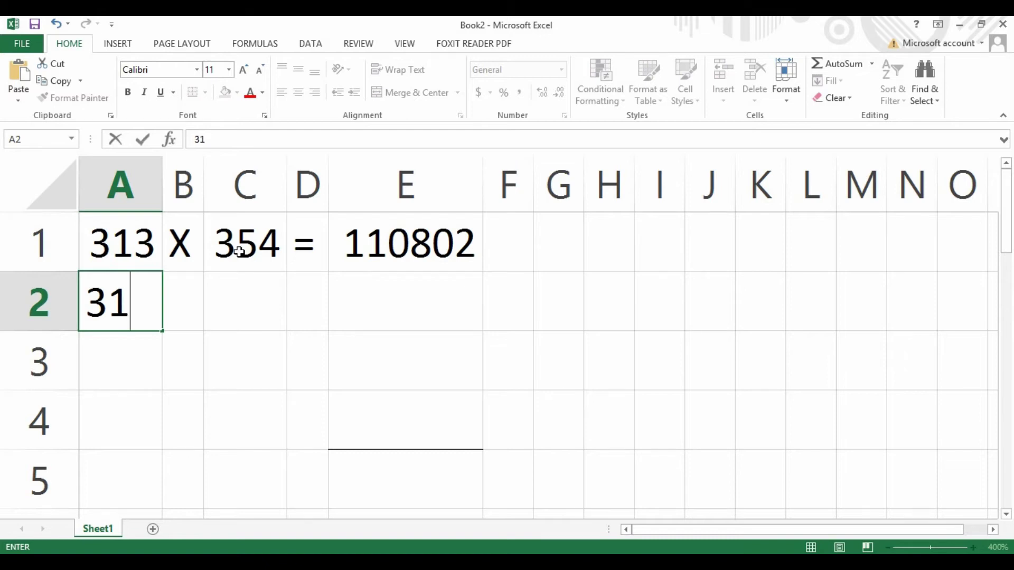
{"action": "type", "text": "3"}
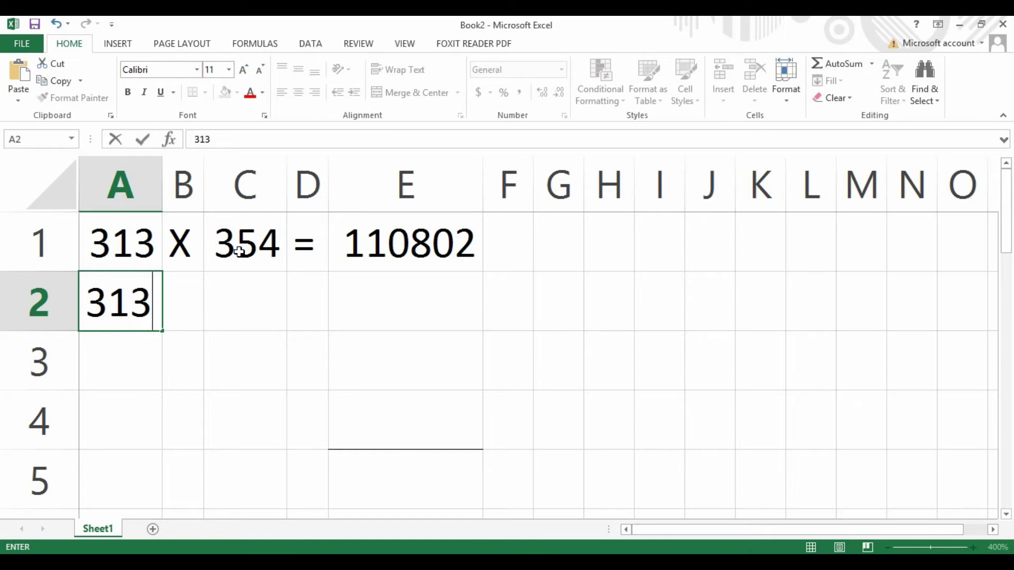
{"action": "key", "text": "Tab"}
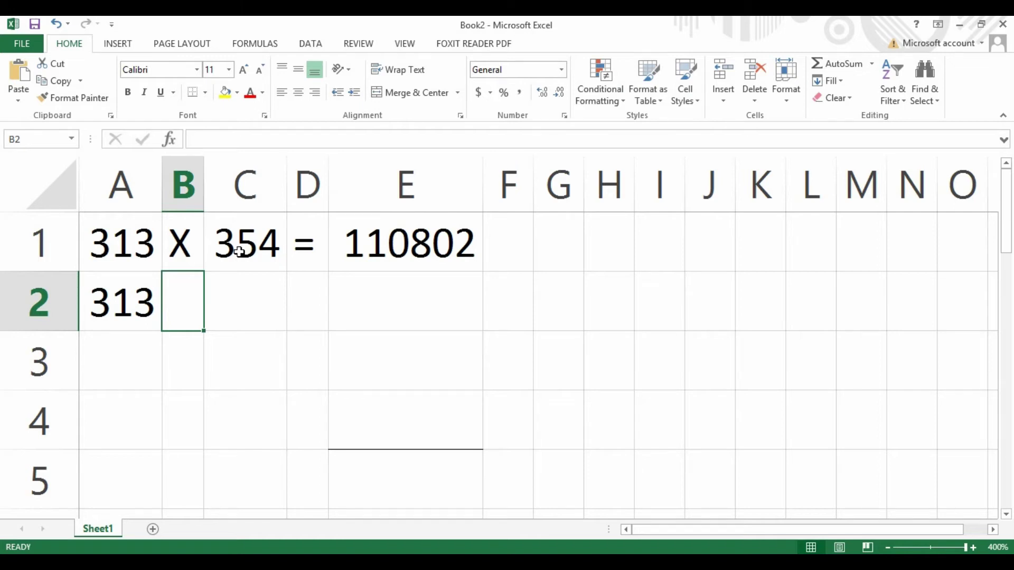
{"action": "key", "text": "alt"}
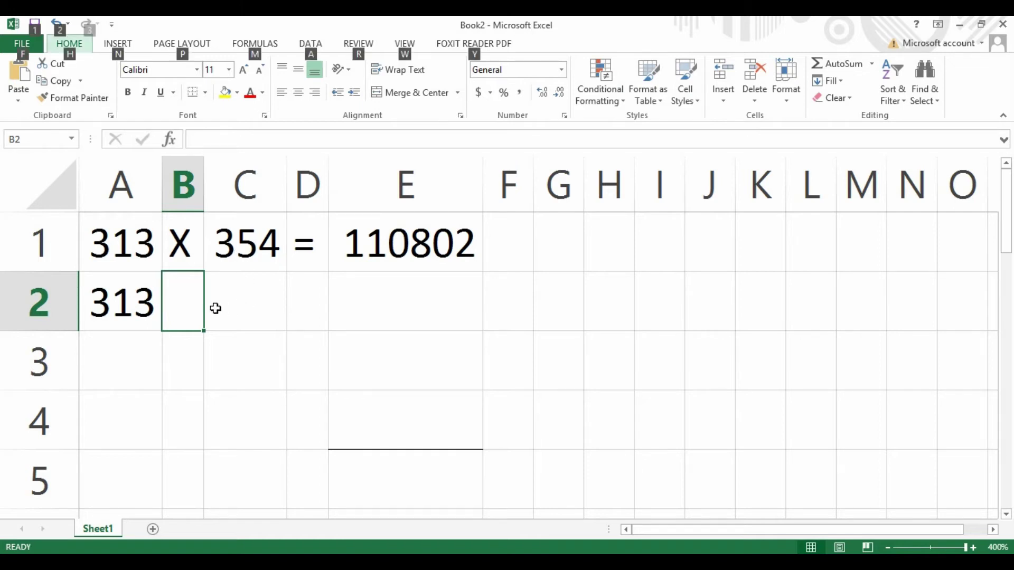
{"action": "double_click", "coordinate": [190, 306]}
{"action": "type", "text": "/"}
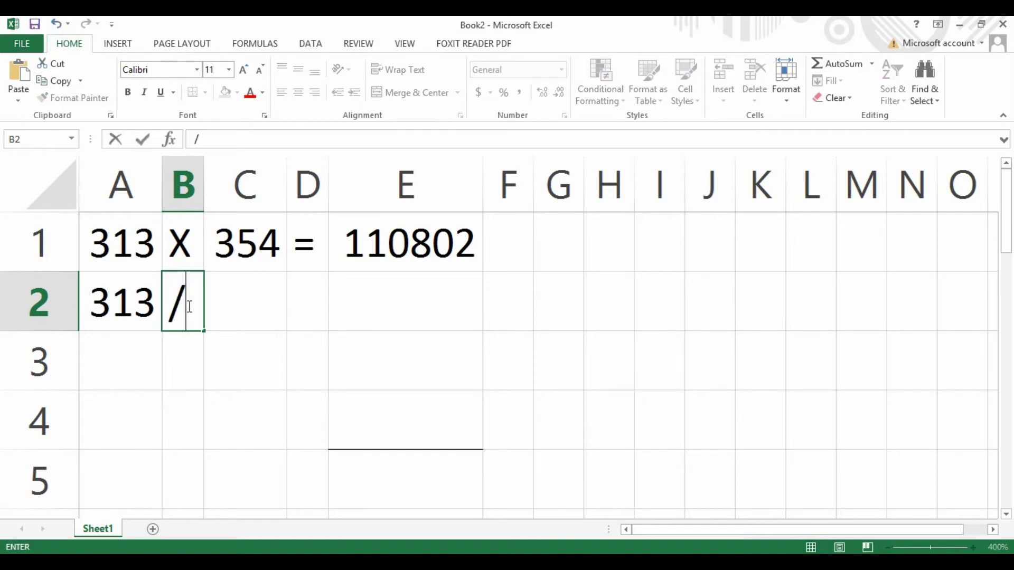
{"action": "key", "text": "Tab"}
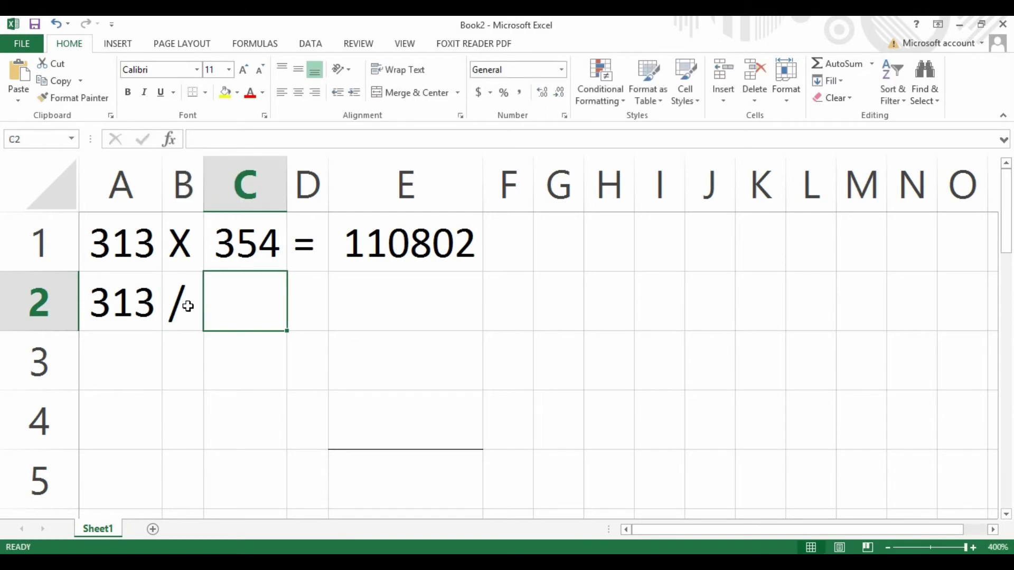
{"action": "type", "text": "354"}
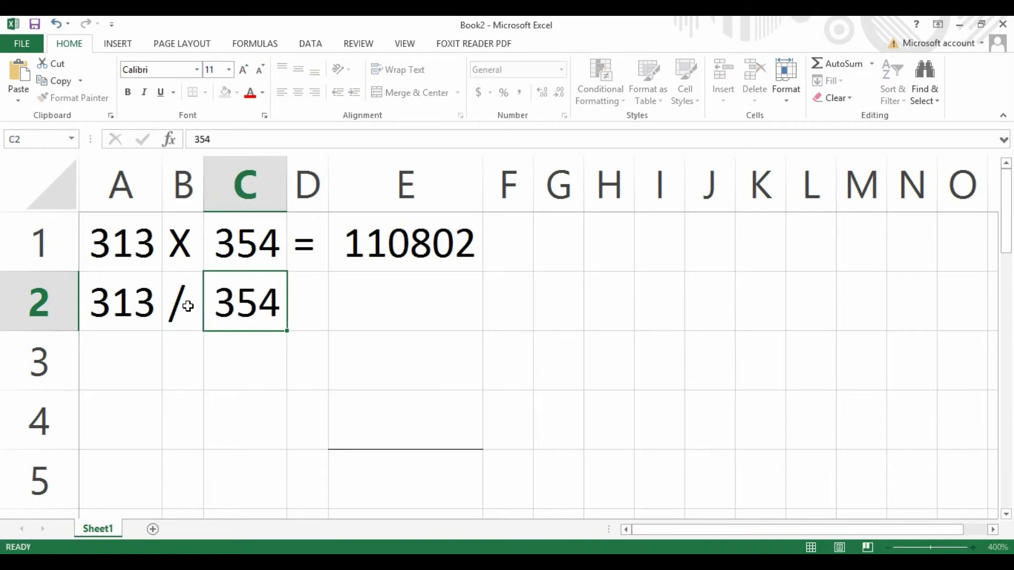
{"action": "key", "text": "Tab"}
{"action": "type", "text": "="}
{"action": "key", "text": "Tab"}
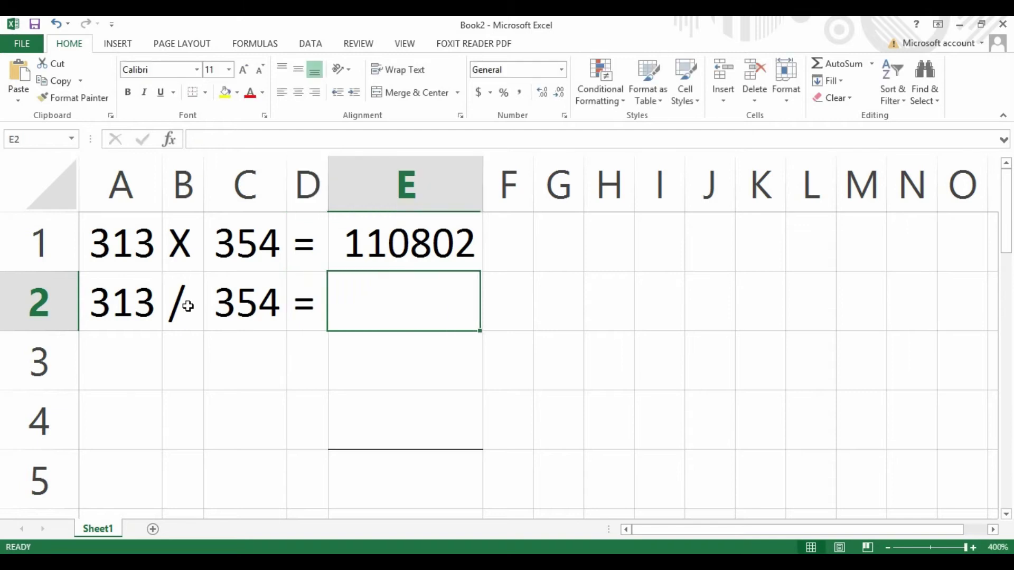
Step: Enter the formula =A2/C2 in E2, showing 0,8842
{"action": "type", "text": "="}
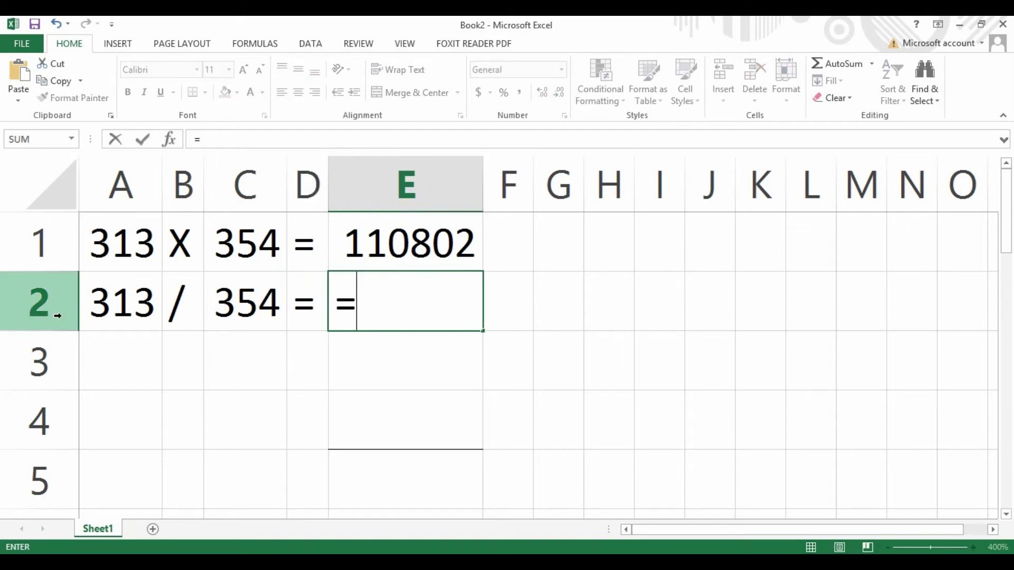
{"action": "left_click", "coordinate": [112, 308]}
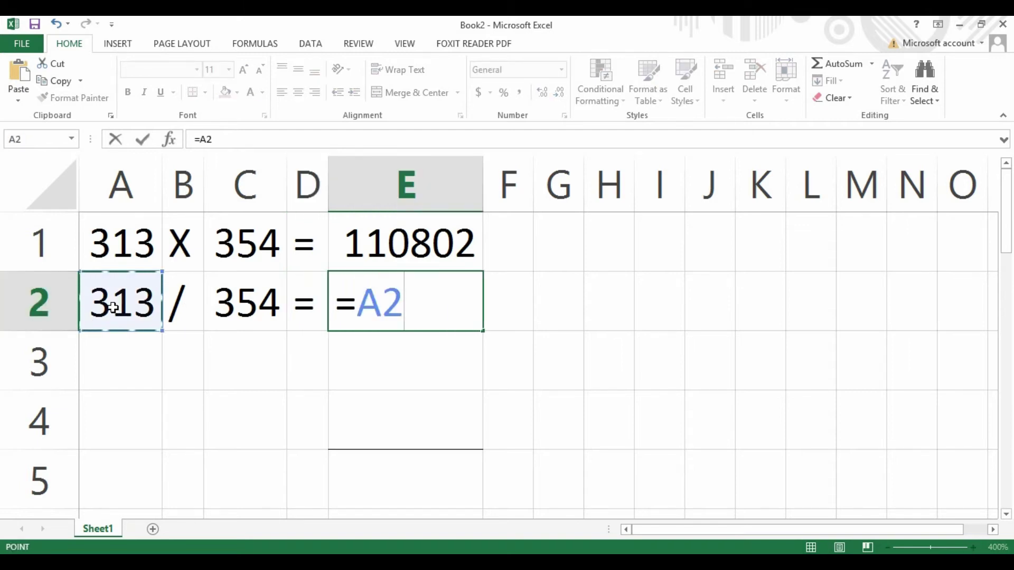
{"action": "type", "text": "/"}
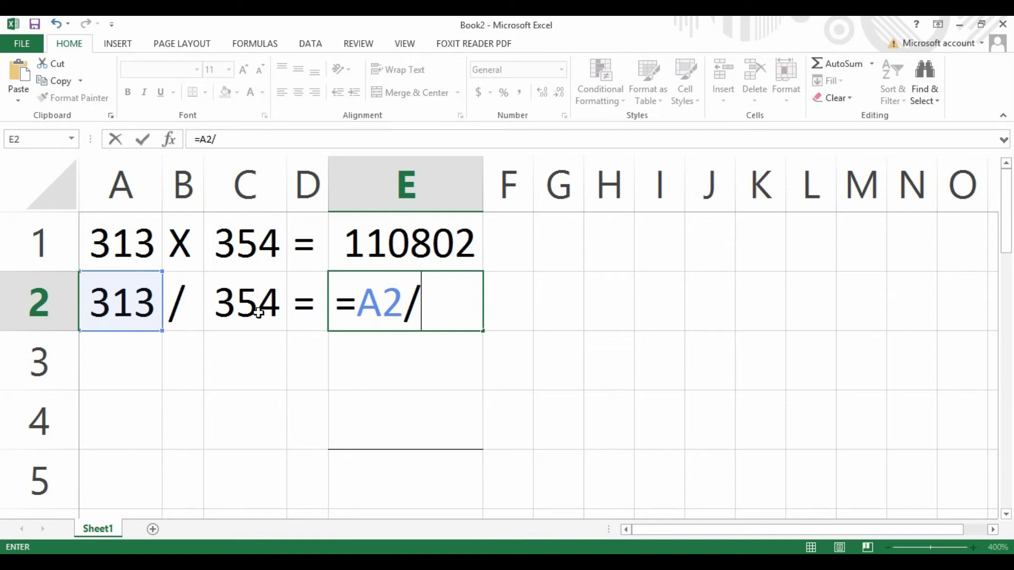
{"action": "left_click", "coordinate": [258, 312]}
{"action": "key", "text": "Return"}
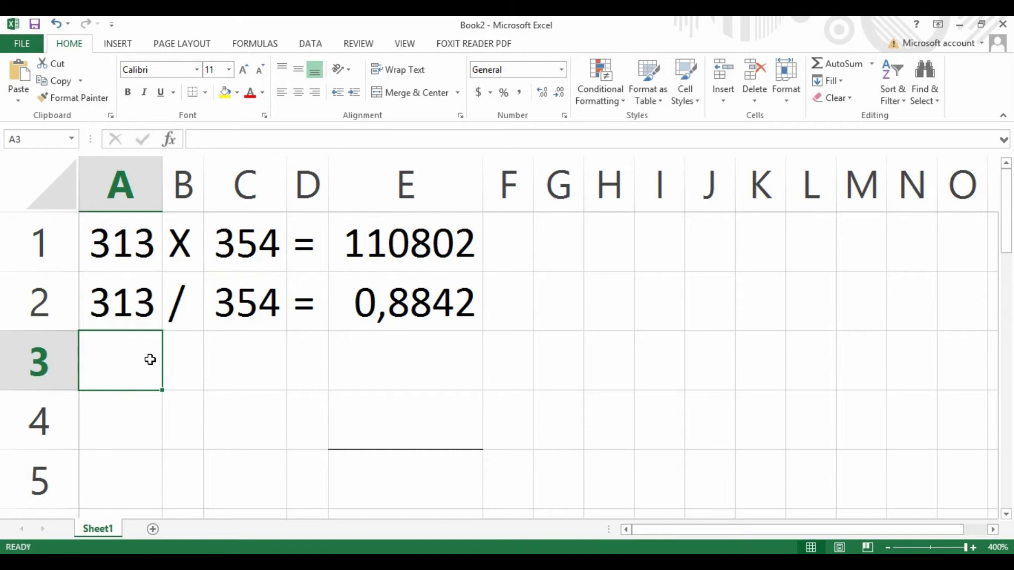
Step: Fill A3 to D3 with 313, +, 354 and =
{"action": "type", "text": "313"}
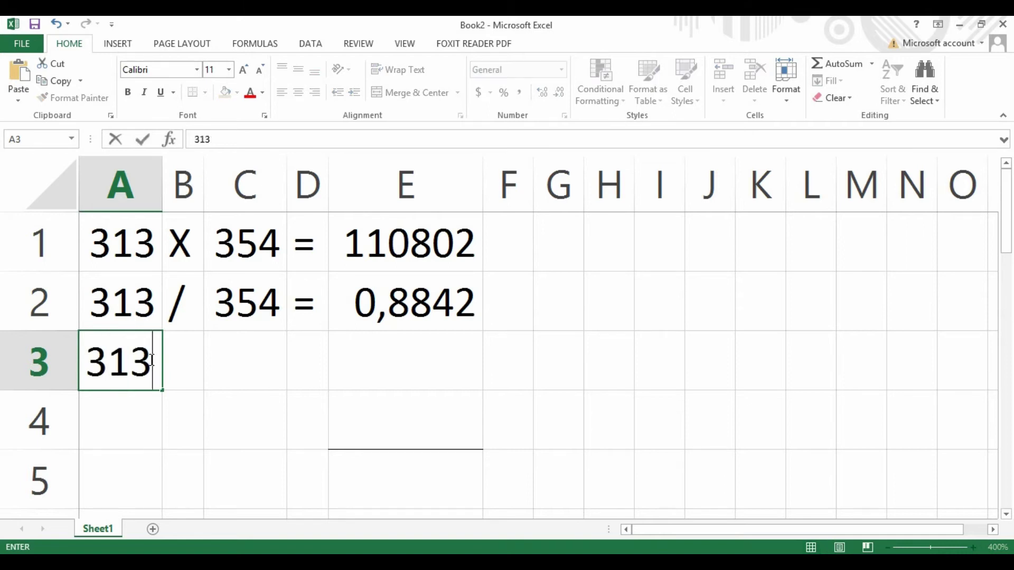
{"action": "key", "text": "Tab"}
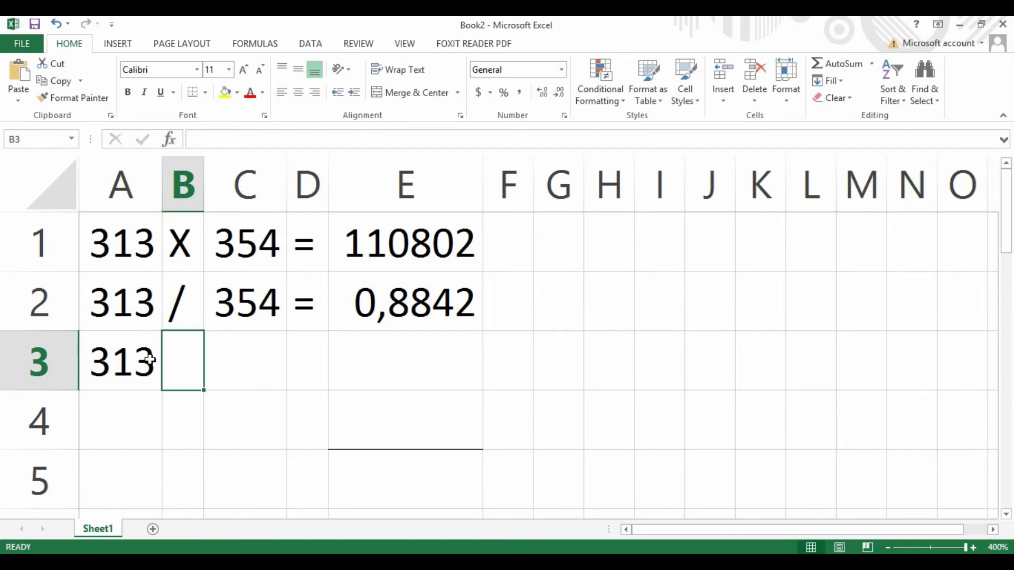
{"action": "type", "text": "+"}
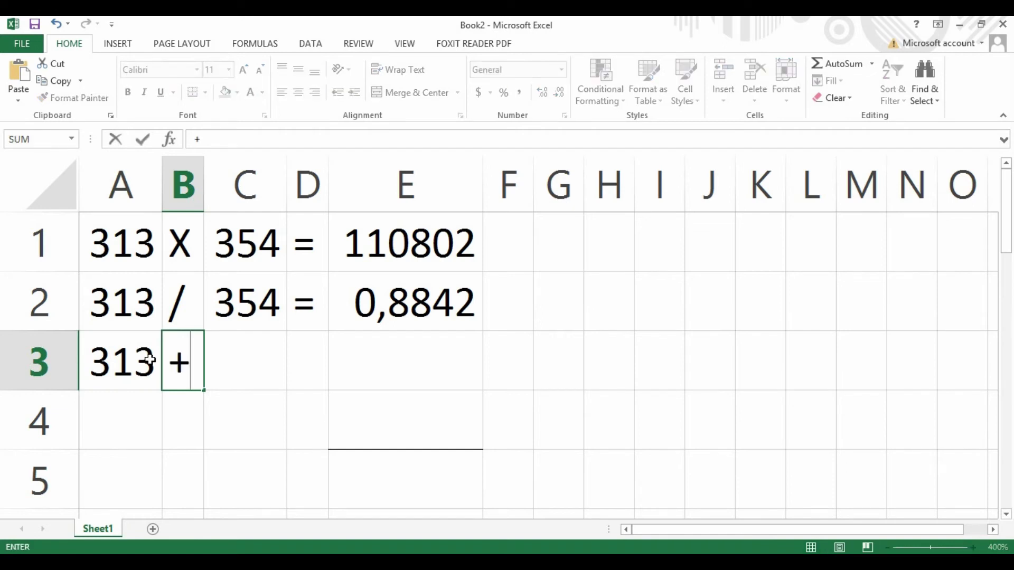
{"action": "key", "text": "Tab"}
{"action": "type", "text": "3"}
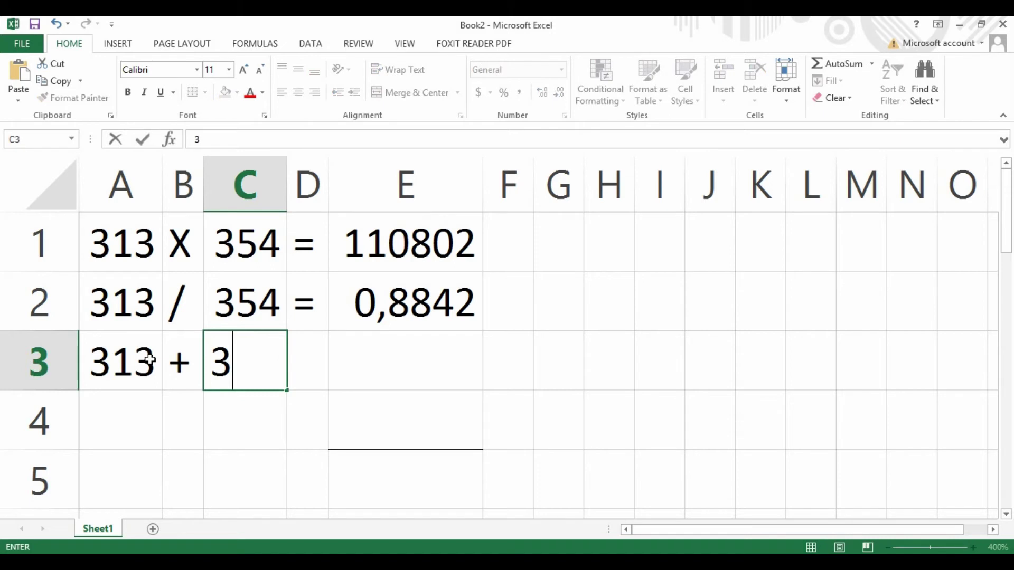
{"action": "type", "text": "54"}
{"action": "key", "text": "Tab"}
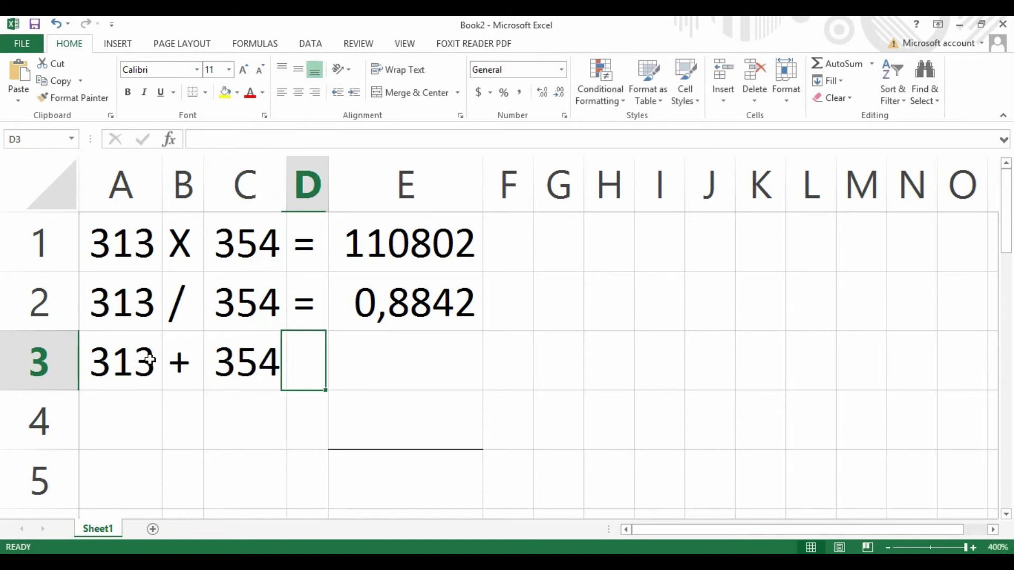
{"action": "type", "text": "="}
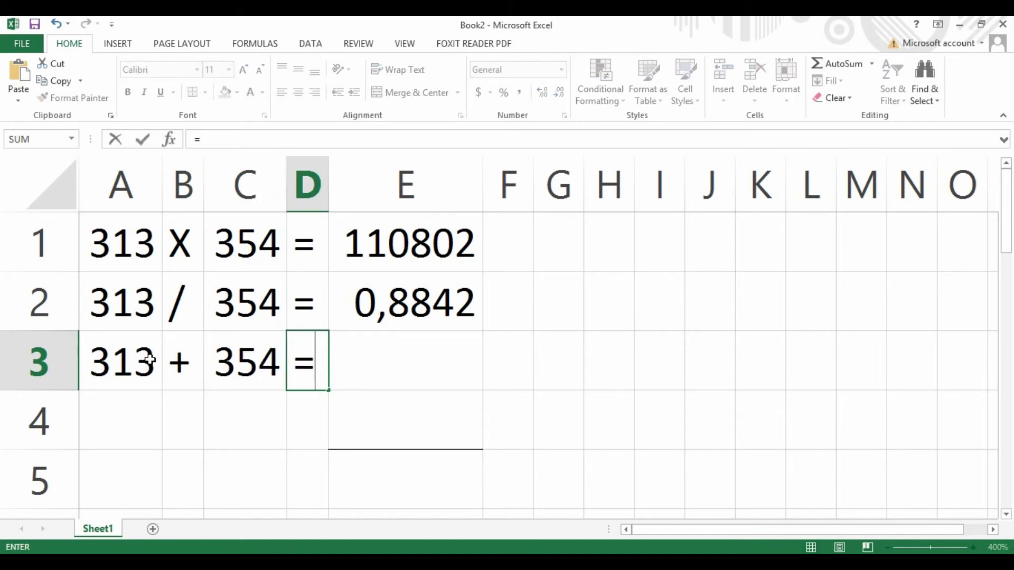
{"action": "key", "text": "Tab"}
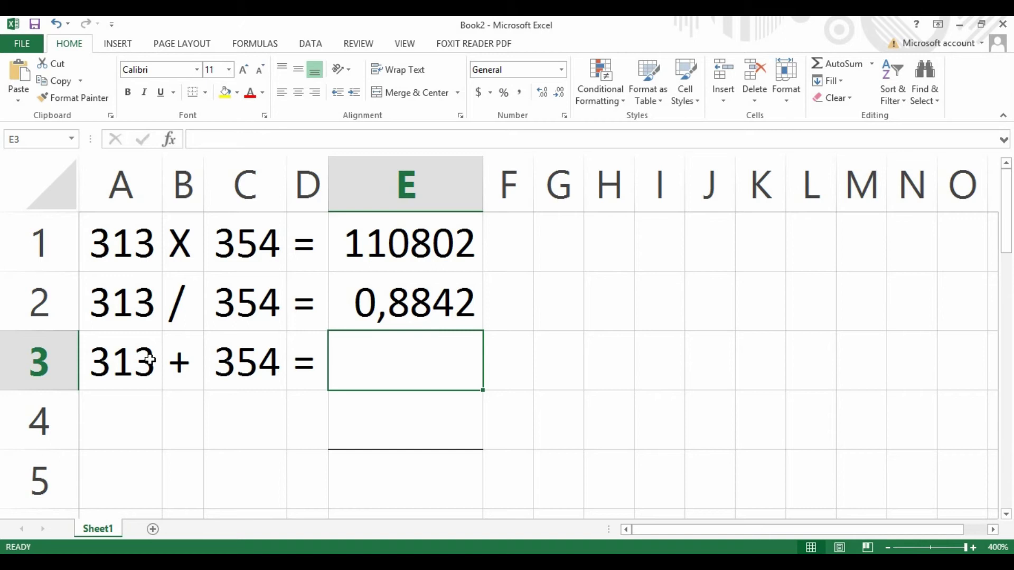
Step: Enter the formula =A3+C3 in E3, showing 667
{"action": "type", "text": "="}
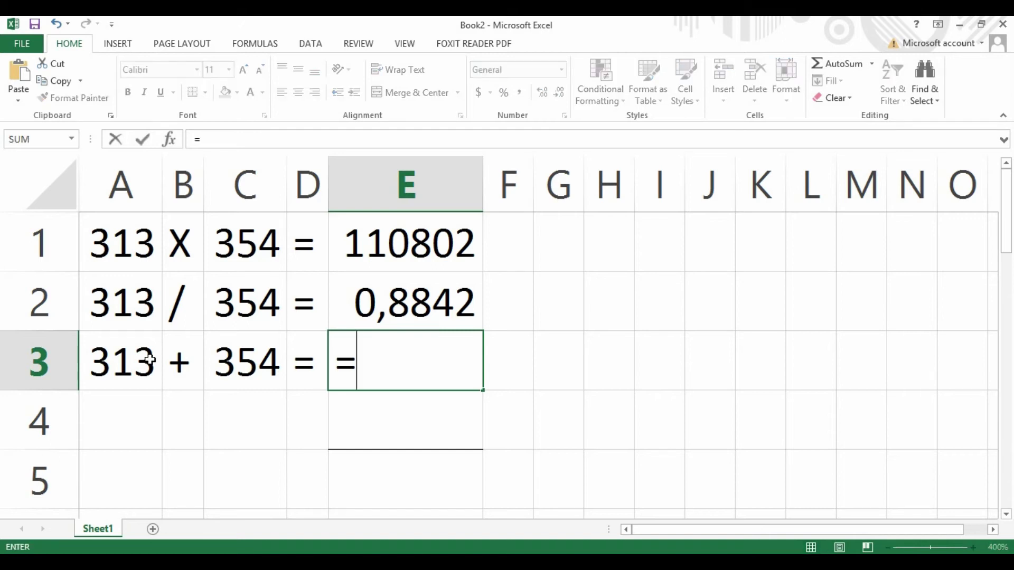
{"action": "left_click", "coordinate": [115, 367]}
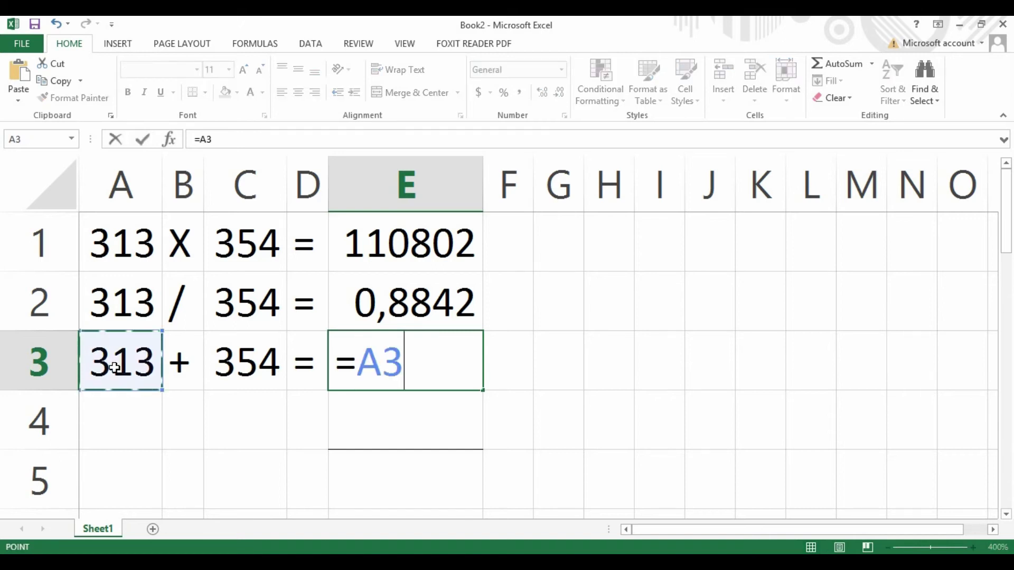
{"action": "type", "text": "+"}
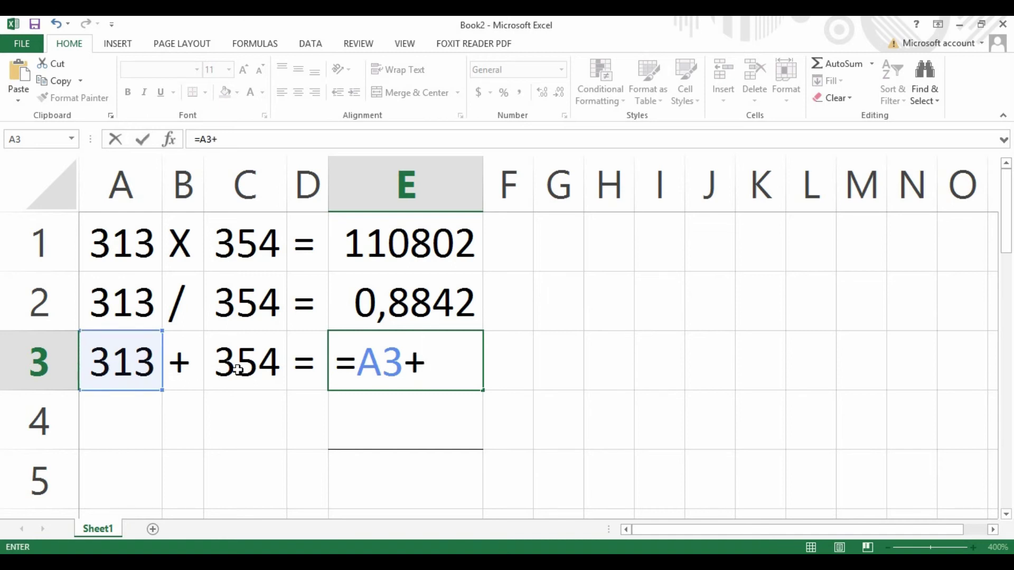
{"action": "left_click", "coordinate": [238, 369]}
{"action": "key", "text": "Return"}
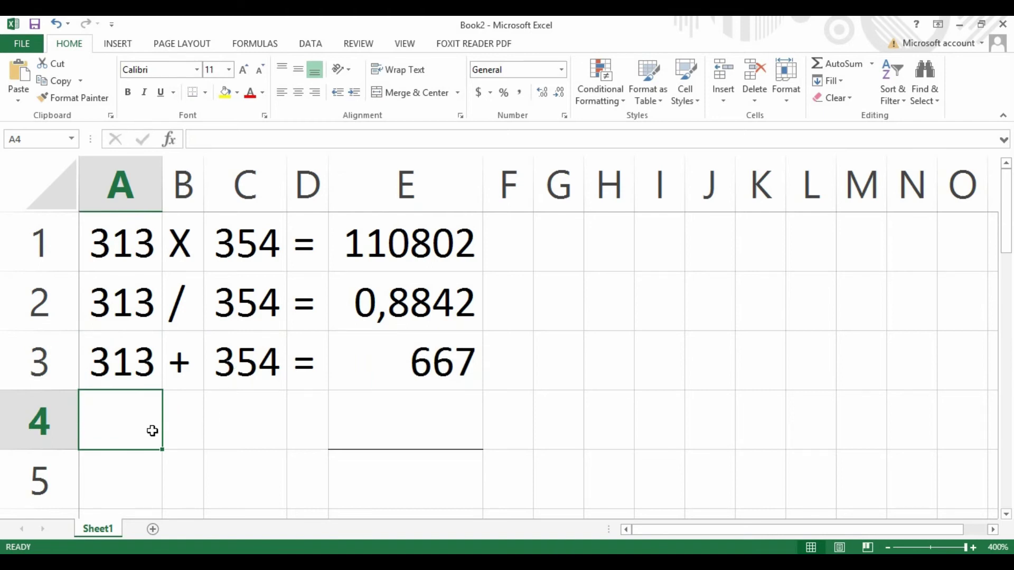
Step: Fill A4 to D4 with 313, -, 354 and =
{"action": "type", "text": "3"}
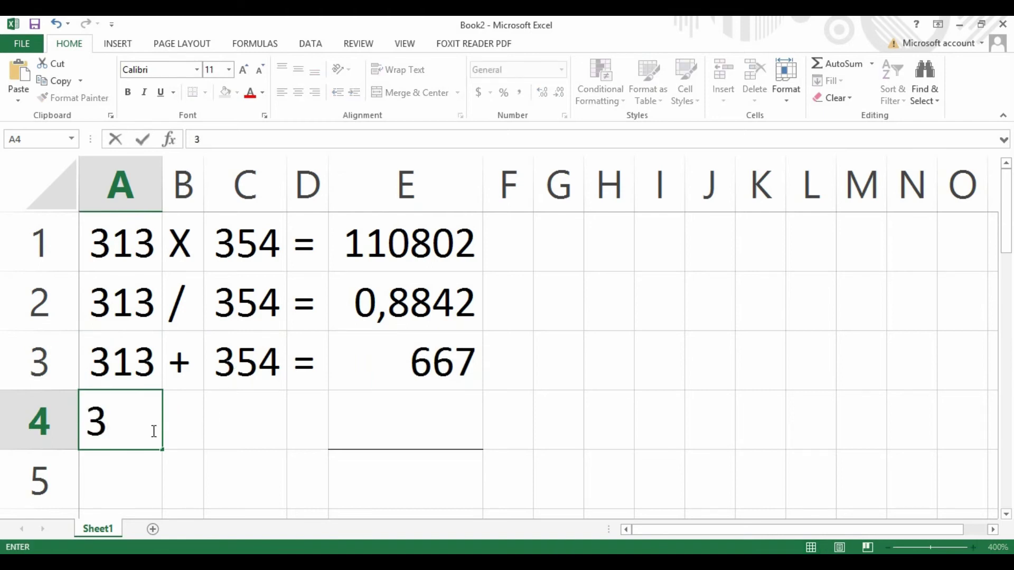
{"action": "type", "text": "13"}
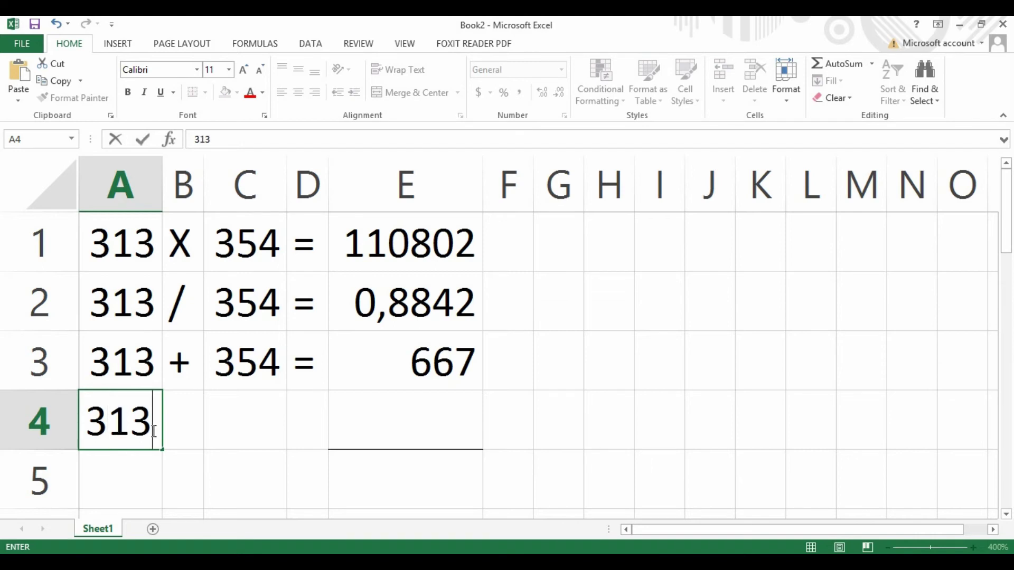
{"action": "key", "text": "Tab"}
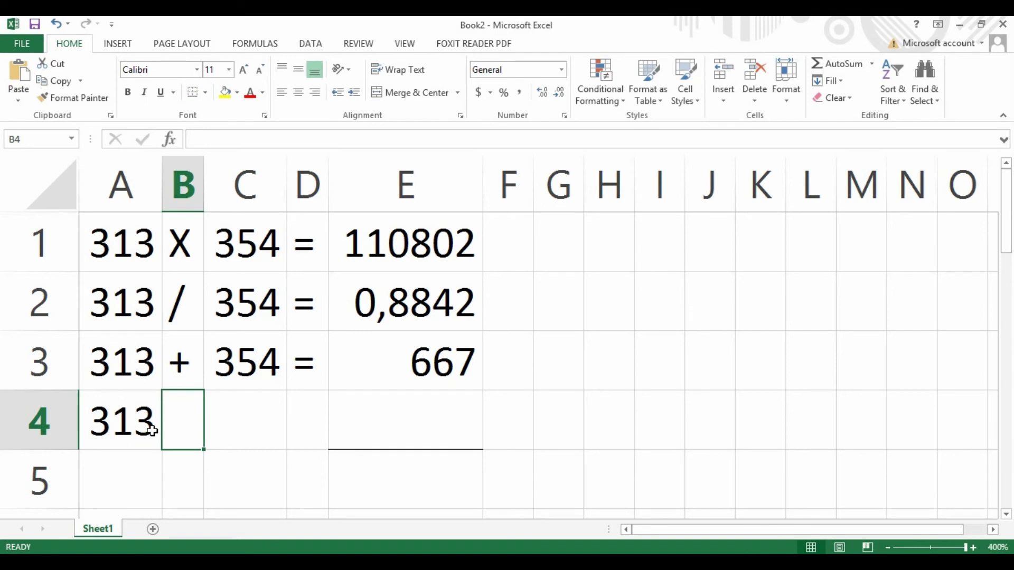
{"action": "type", "text": "-"}
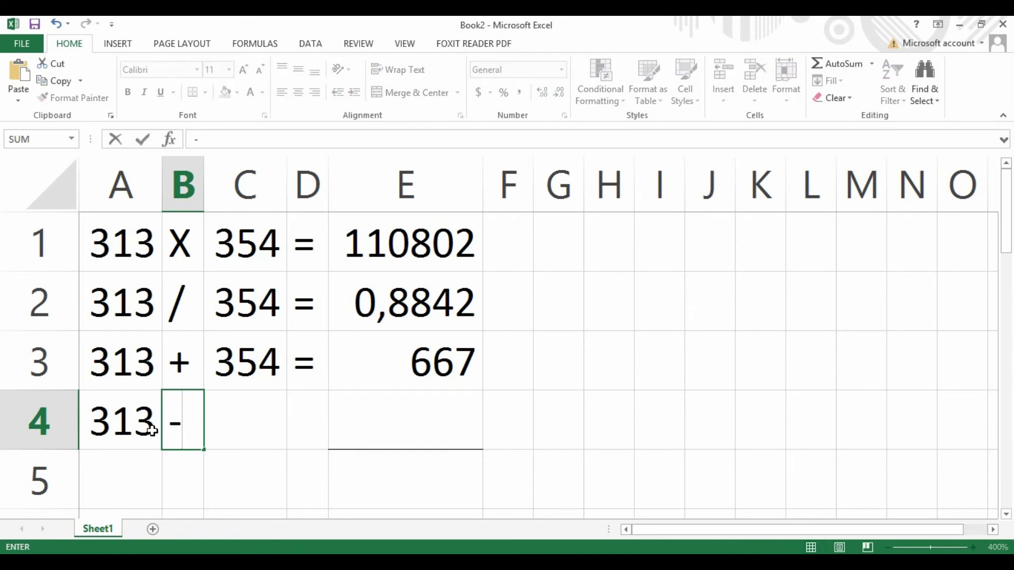
{"action": "key", "text": "Tab"}
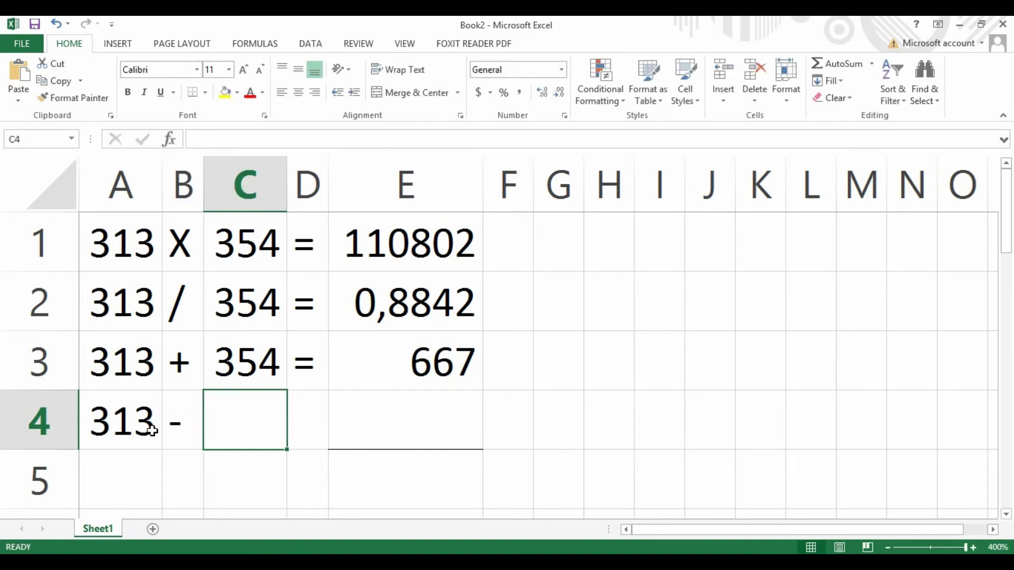
{"action": "type", "text": "354"}
{"action": "key", "text": "Tab"}
{"action": "type", "text": "="}
{"action": "key", "text": "Tab"}
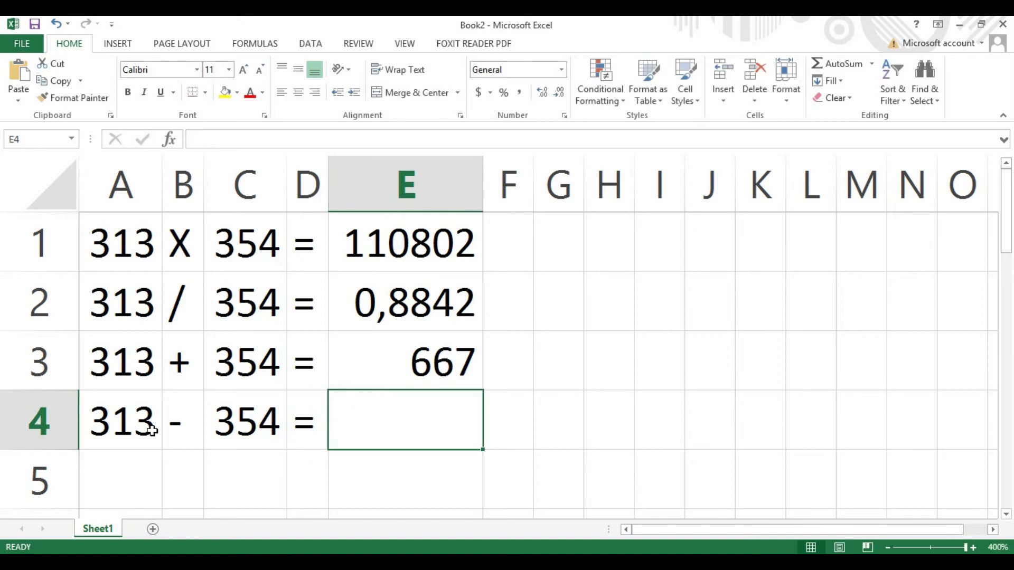
Step: Enter the formula =A4-C4 in E4, showing -41
{"action": "type", "text": "="}
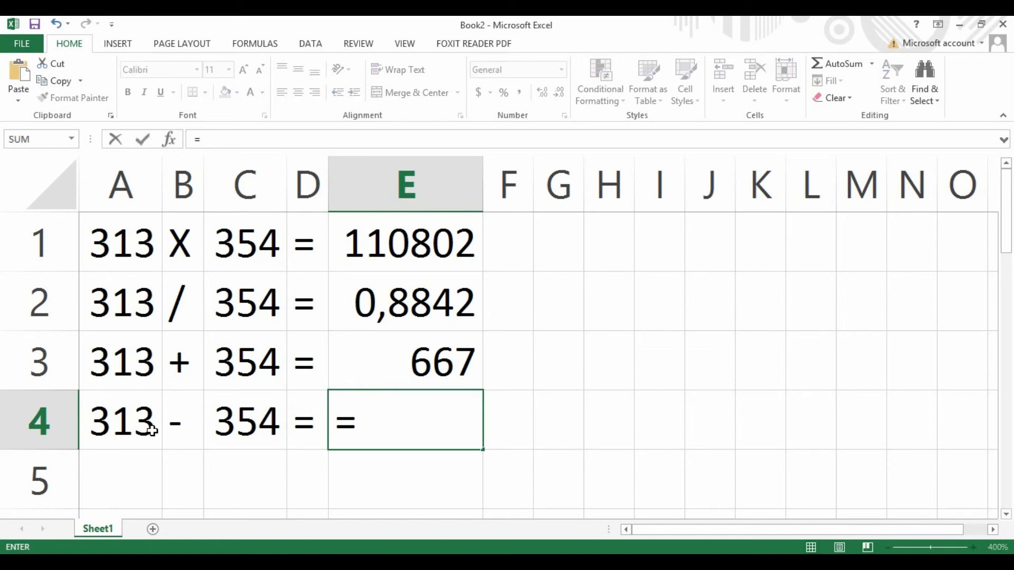
{"action": "left_click", "coordinate": [126, 428]}
{"action": "type", "text": "-"}
{"action": "left_click", "coordinate": [242, 427]}
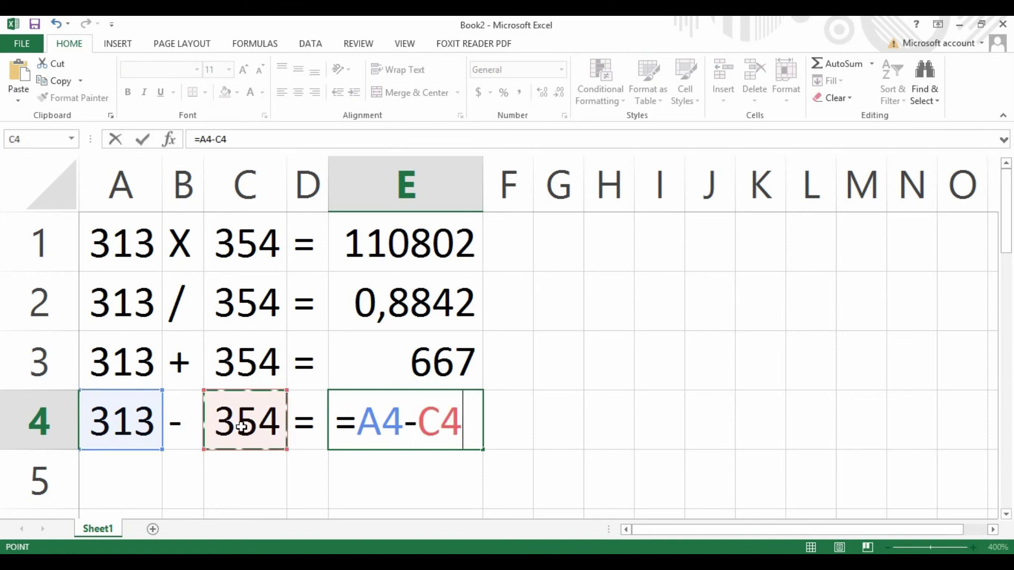
{"action": "key", "text": "Return"}
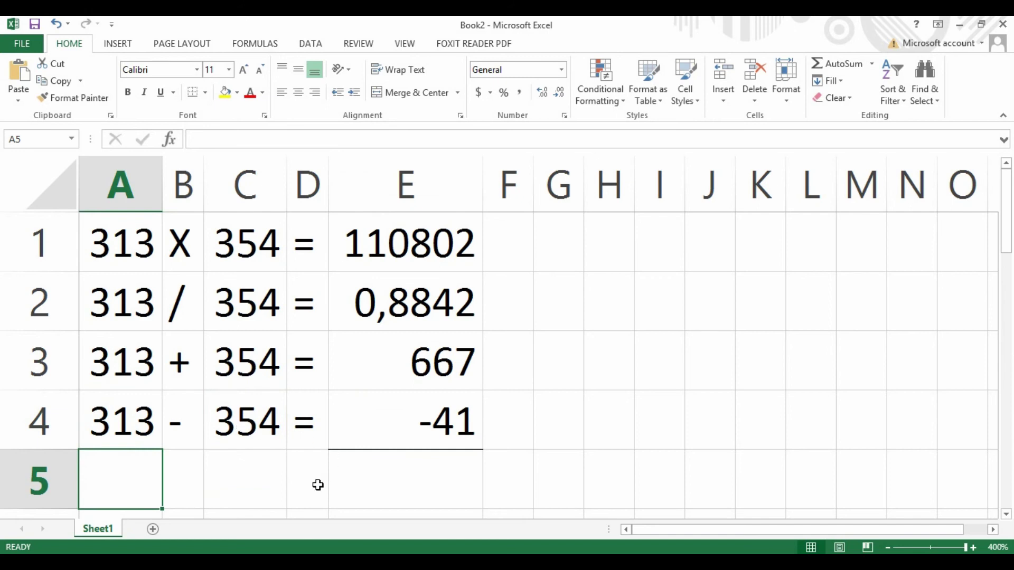
Step: Put the label TOTAL in B5 and = in D5, leaving C5 empty
{"action": "left_click", "coordinate": [225, 487]}
{"action": "left_click", "coordinate": [177, 480]}
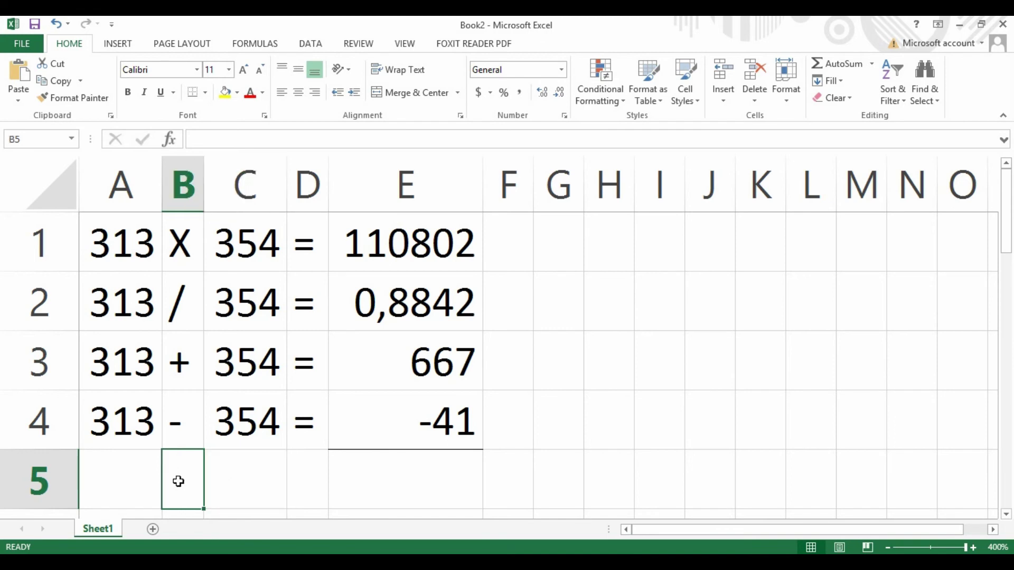
{"action": "type", "text": "TOTAL"}
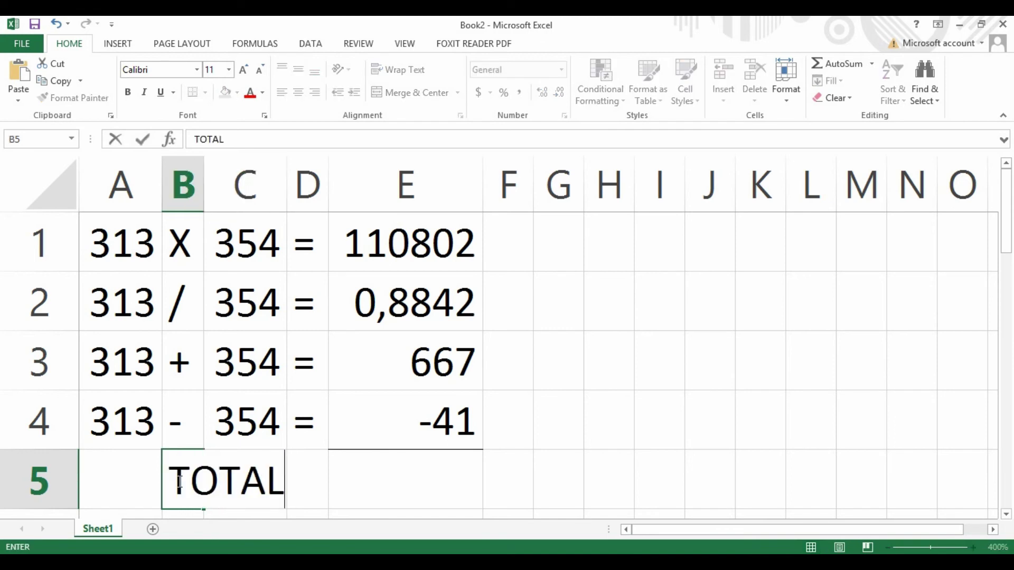
{"action": "key", "text": "Tab"}
{"action": "type", "text": "="}
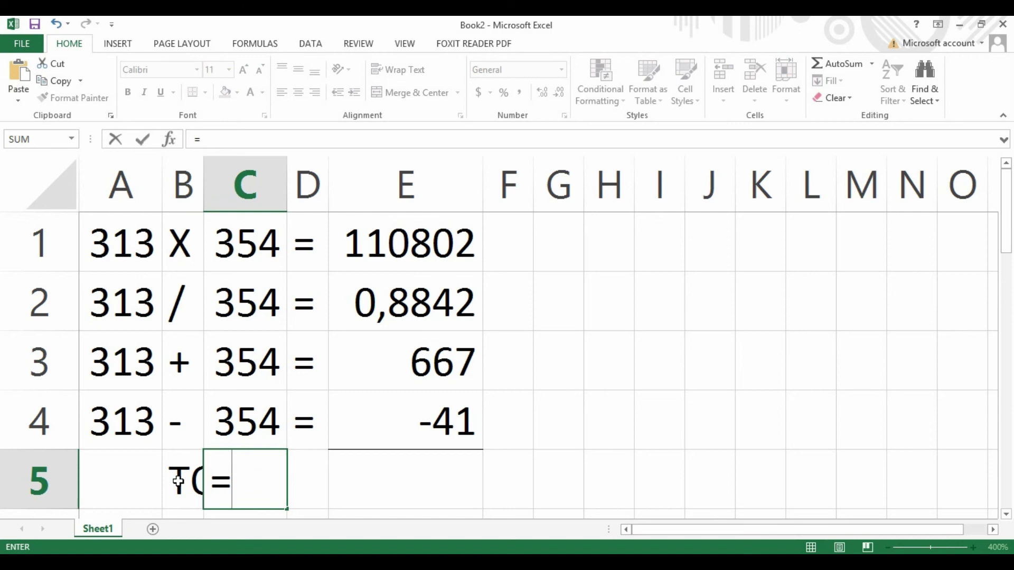
{"action": "key", "text": "BackSpace"}
{"action": "key", "text": "Tab"}
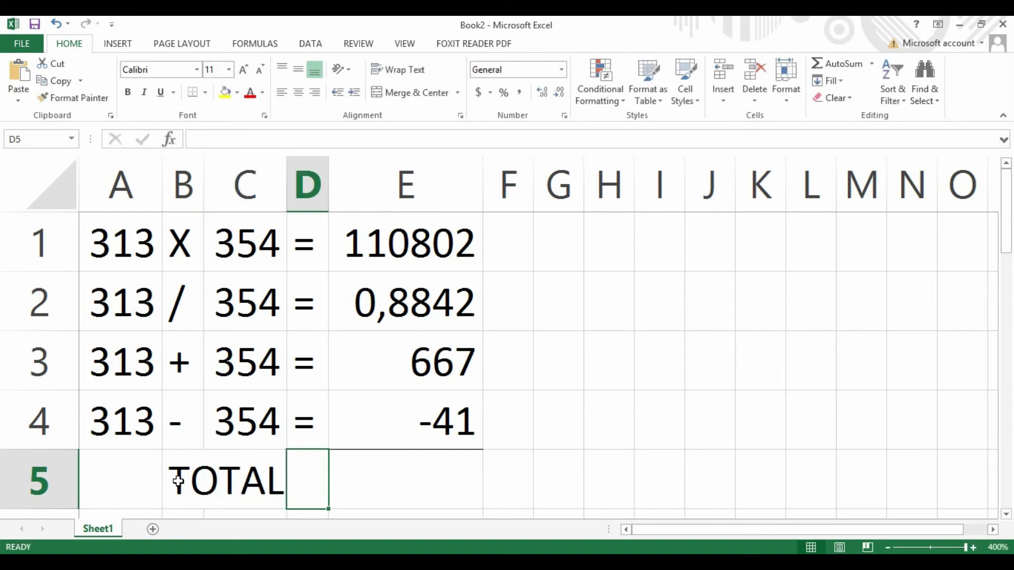
{"action": "type", "text": "="}
{"action": "key", "text": "Tab"}
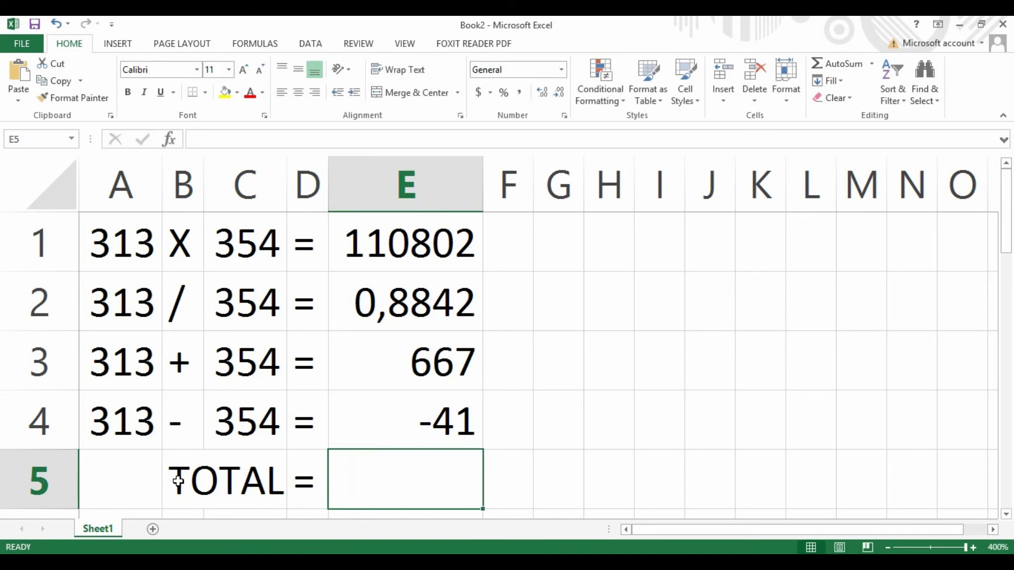
Step: Enter =SUM(E1:E4) in E5 to total the four results
{"action": "type", "text": "="}
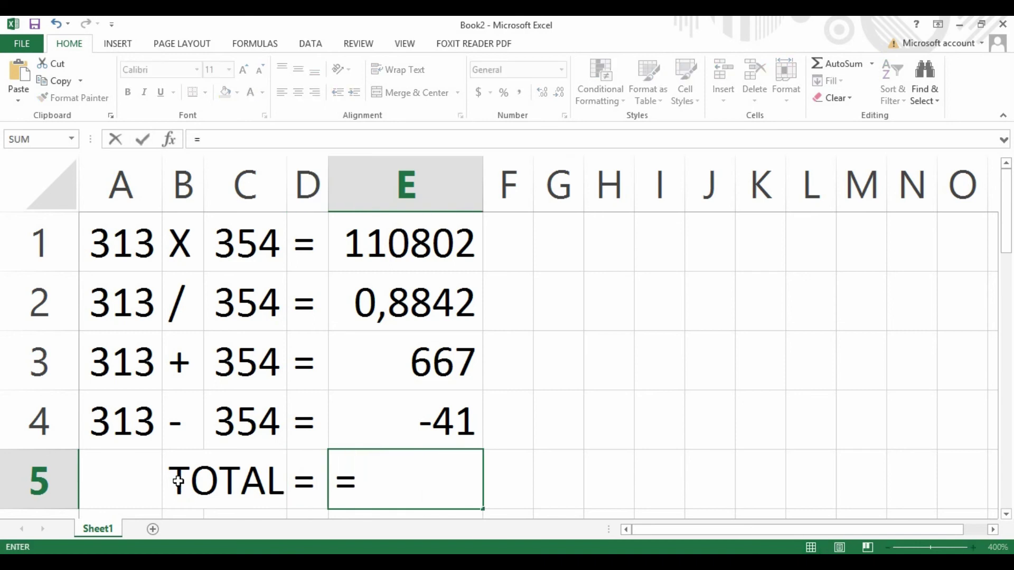
{"action": "type", "text": "SU"}
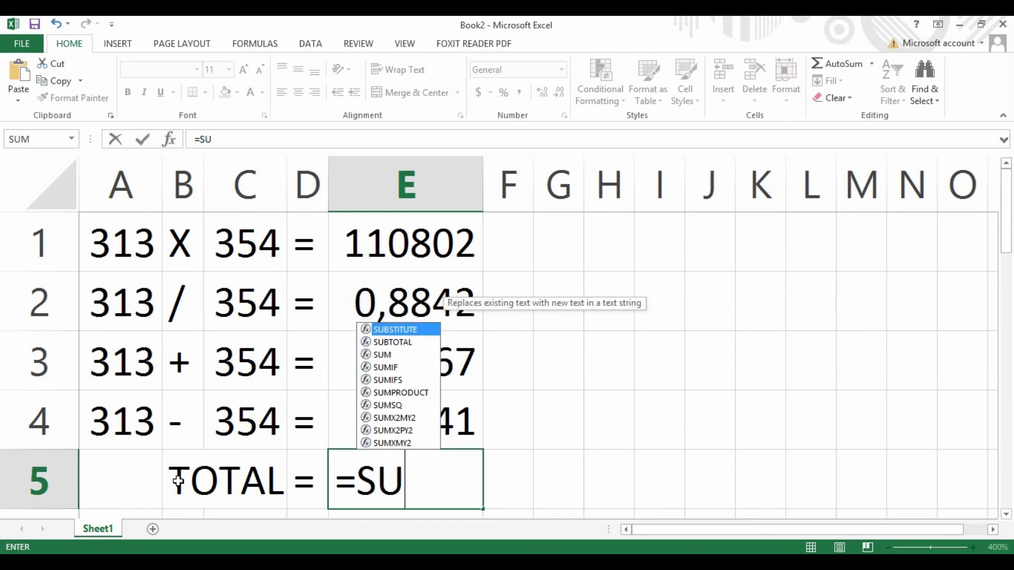
{"action": "type", "text": "M("}
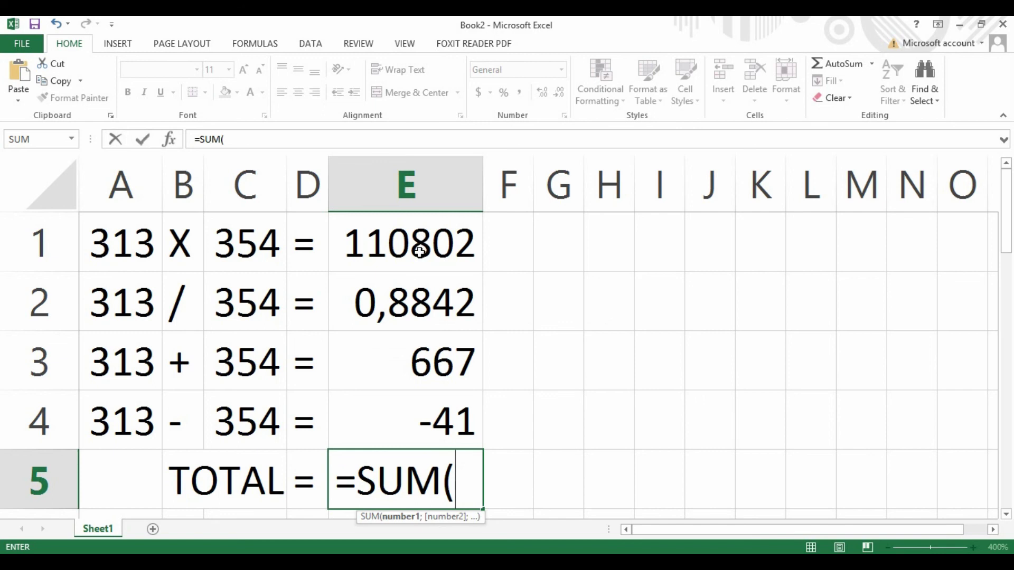
{"action": "left_click_drag", "start_coordinate": [421, 242], "coordinate": [421, 415]}
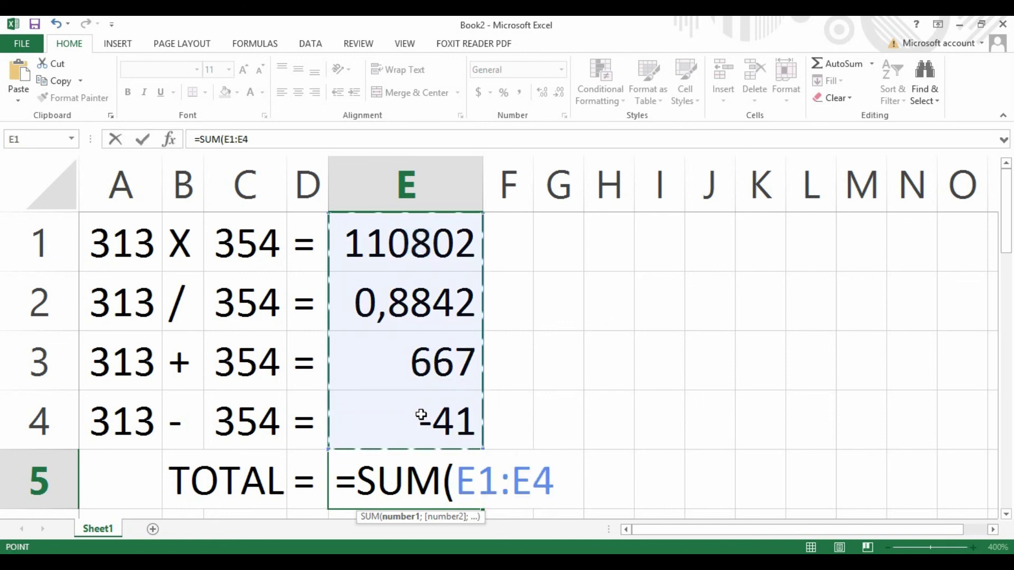
{"action": "type", "text": ")"}
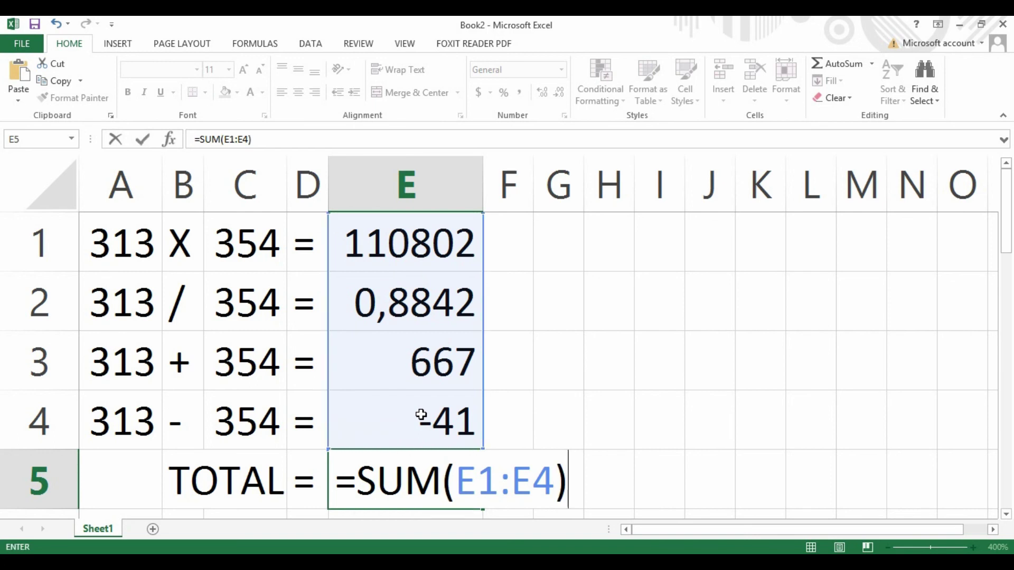
{"action": "key", "text": "Return"}
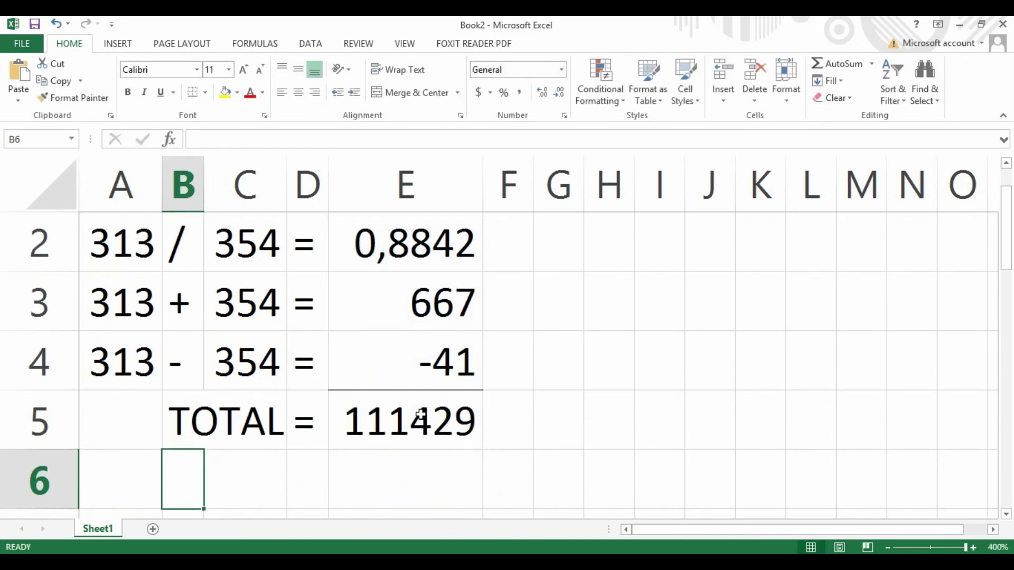
{"action": "left_click", "coordinate": [862, 446]}
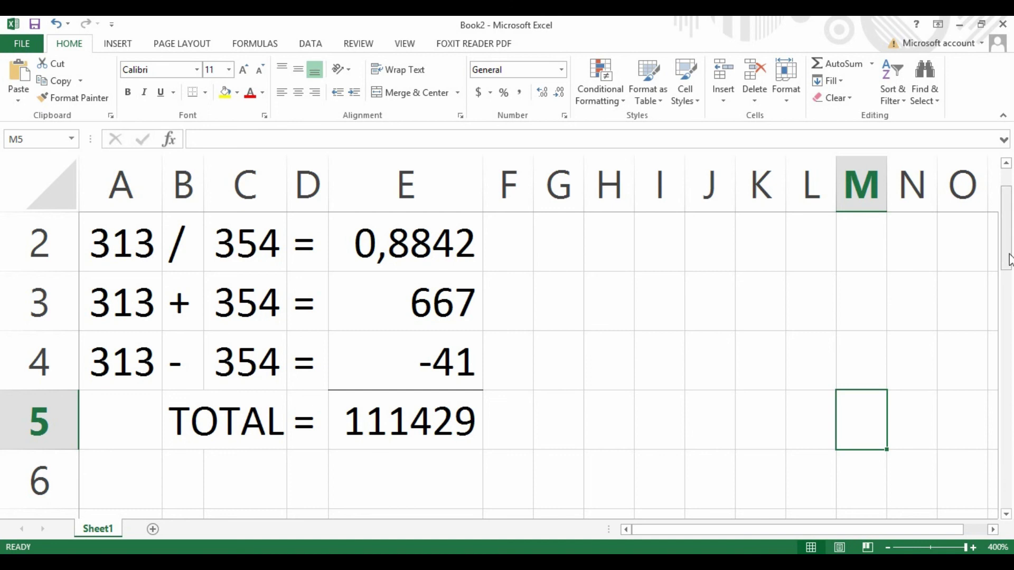
{"action": "left_click_drag", "start_coordinate": [1010, 259], "coordinate": [1010, 209]}
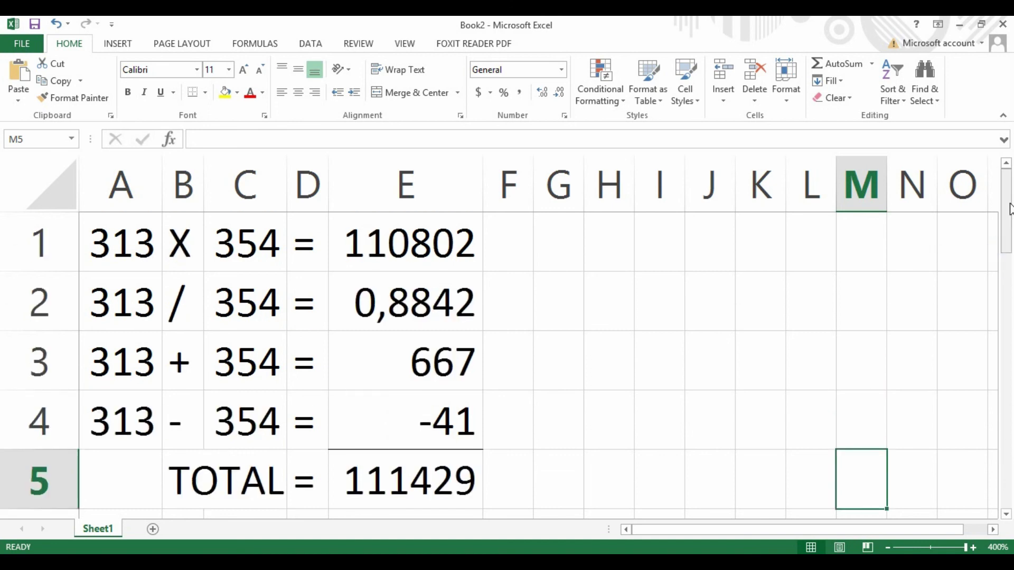